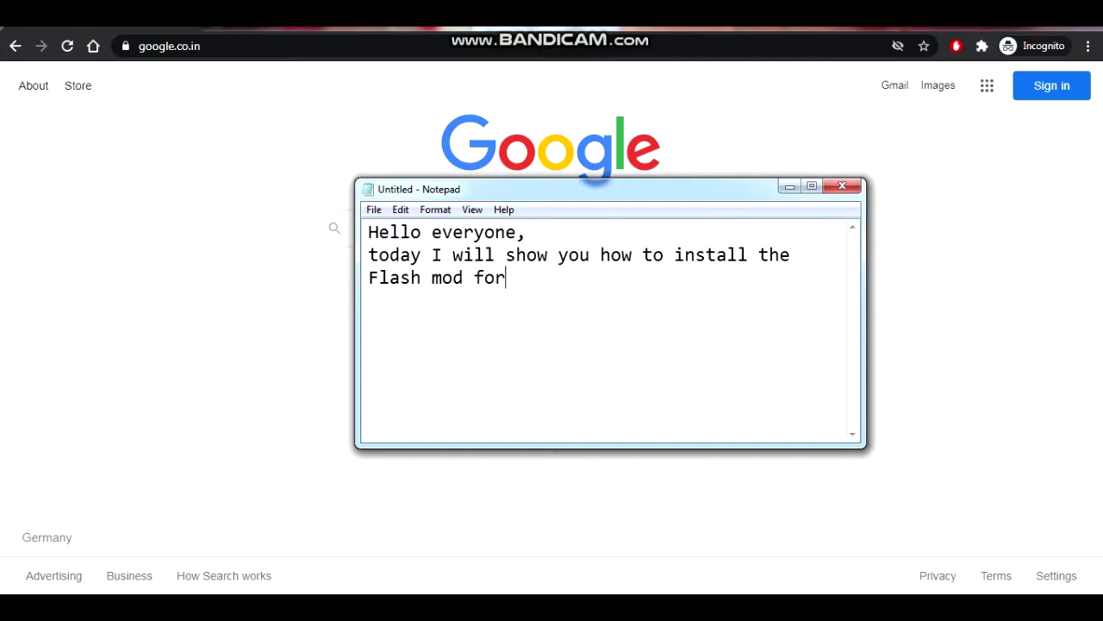
Finish the intro sentence with "Vice City." and, after a blank line, add "1) download Flash mod from gtainside".
type("City")
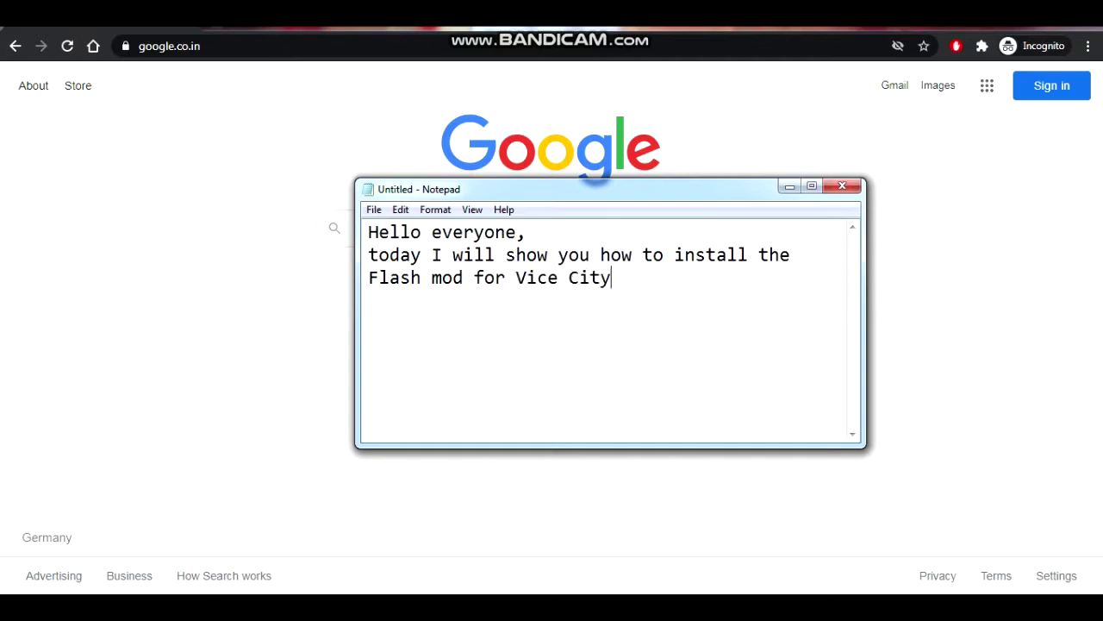
type(".")
key("Return")
key("Return")
type("1) download ")
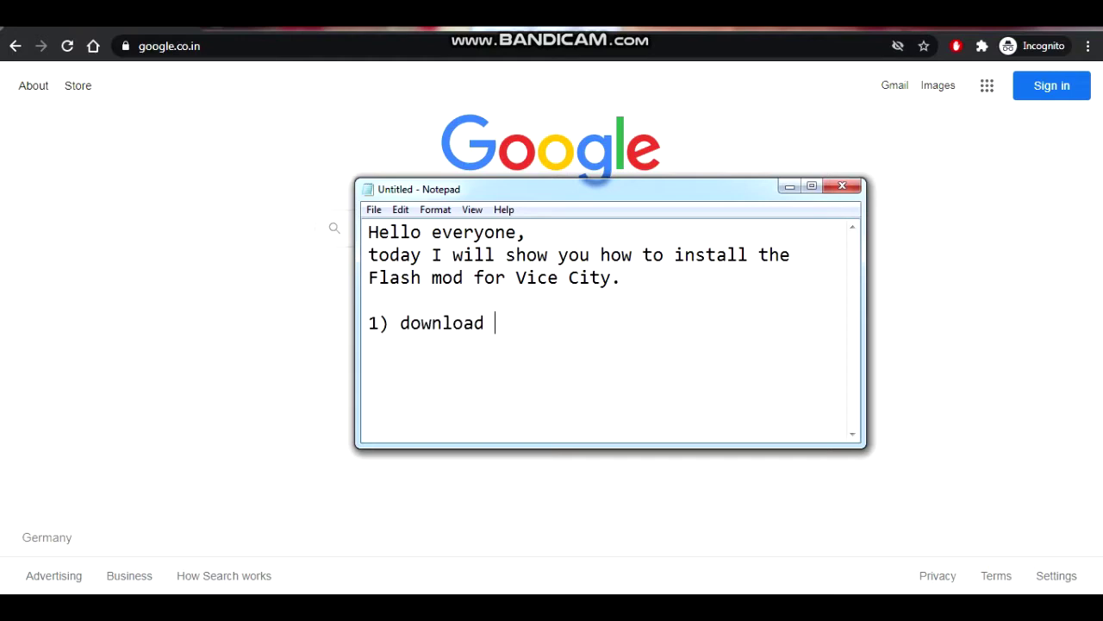
type("Flash mod")
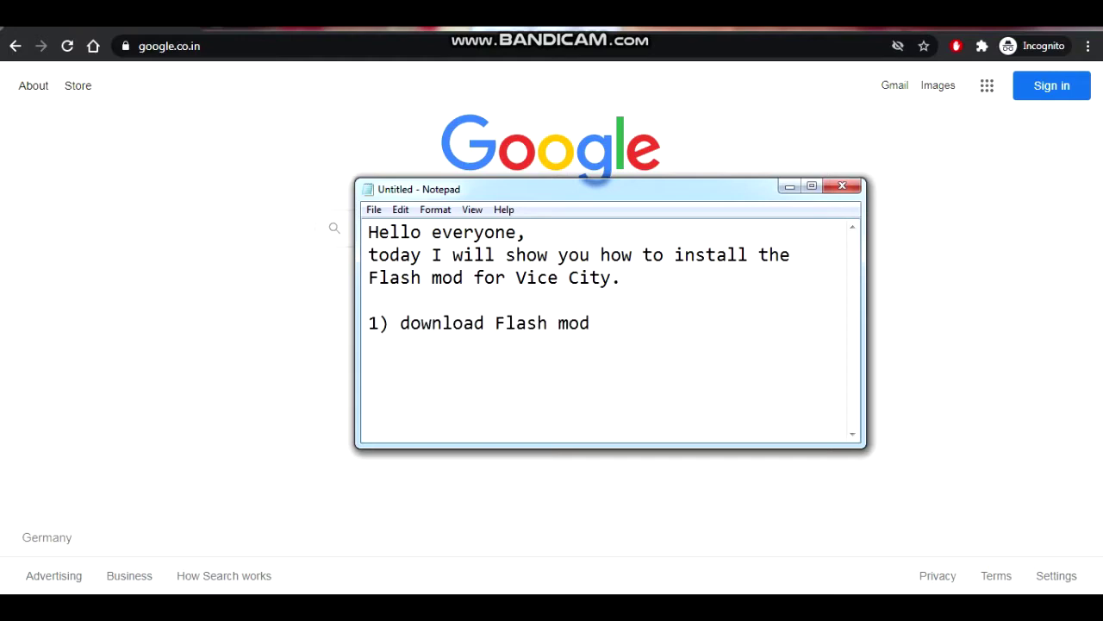
type(" from gtai")
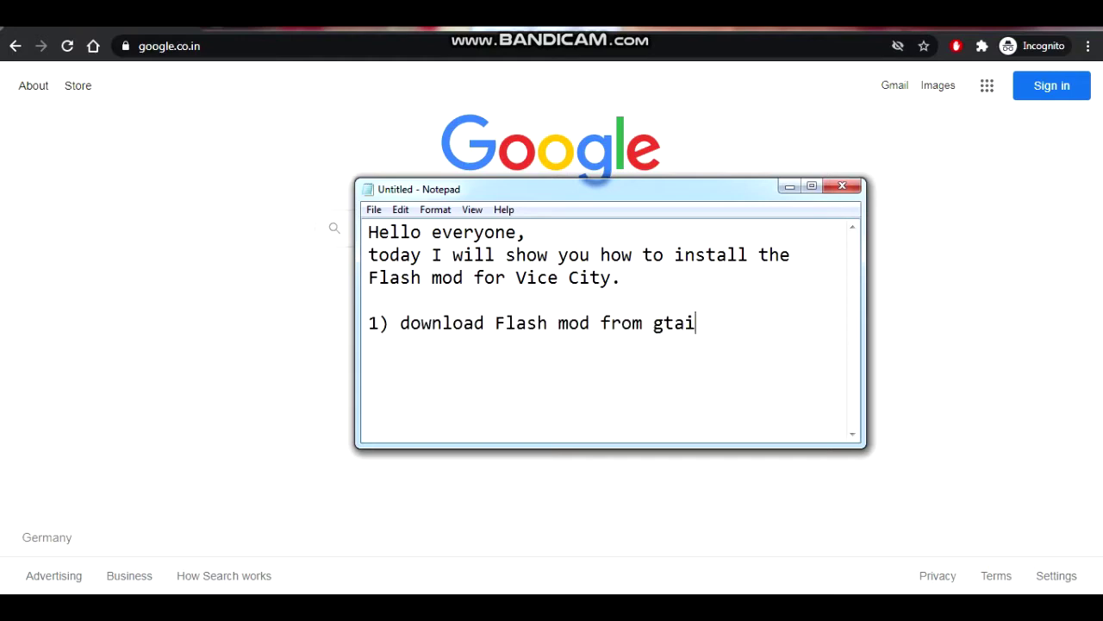
type("nside")
Switch to the browser, search Google for "gtainside" and open the GTAinside website.
key("alt+Tab")
type("gtainside")
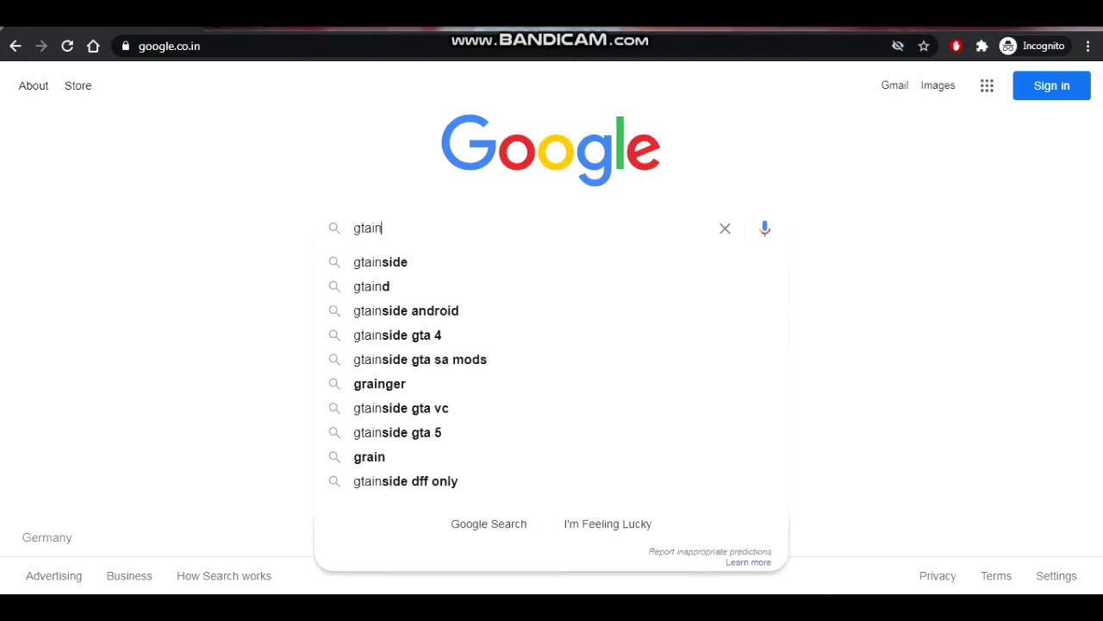
key("Return")
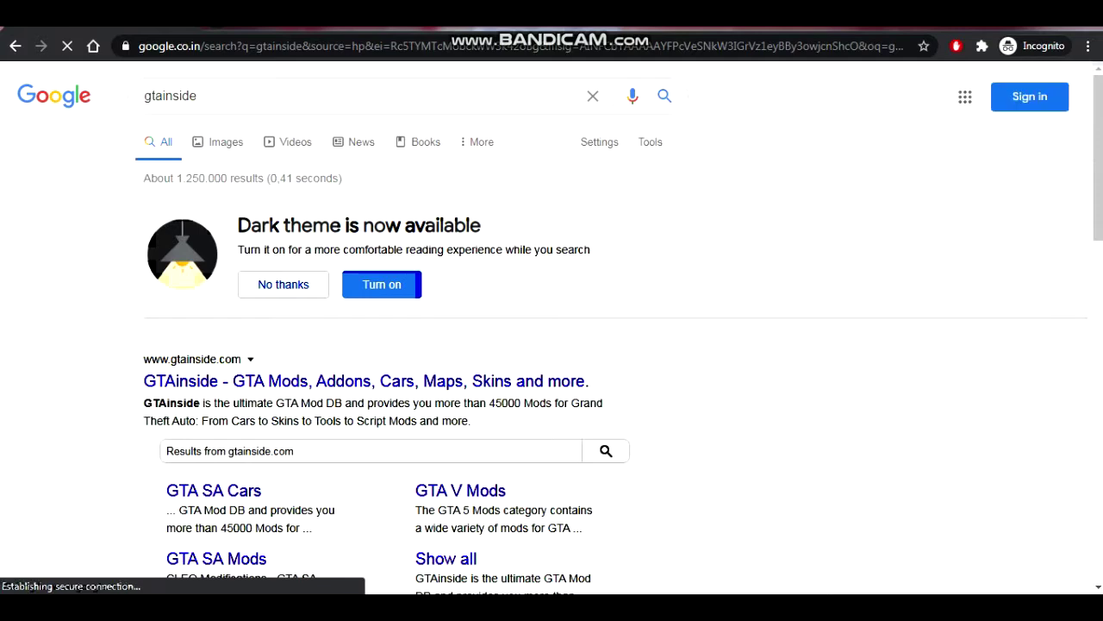
left_click(365, 380)
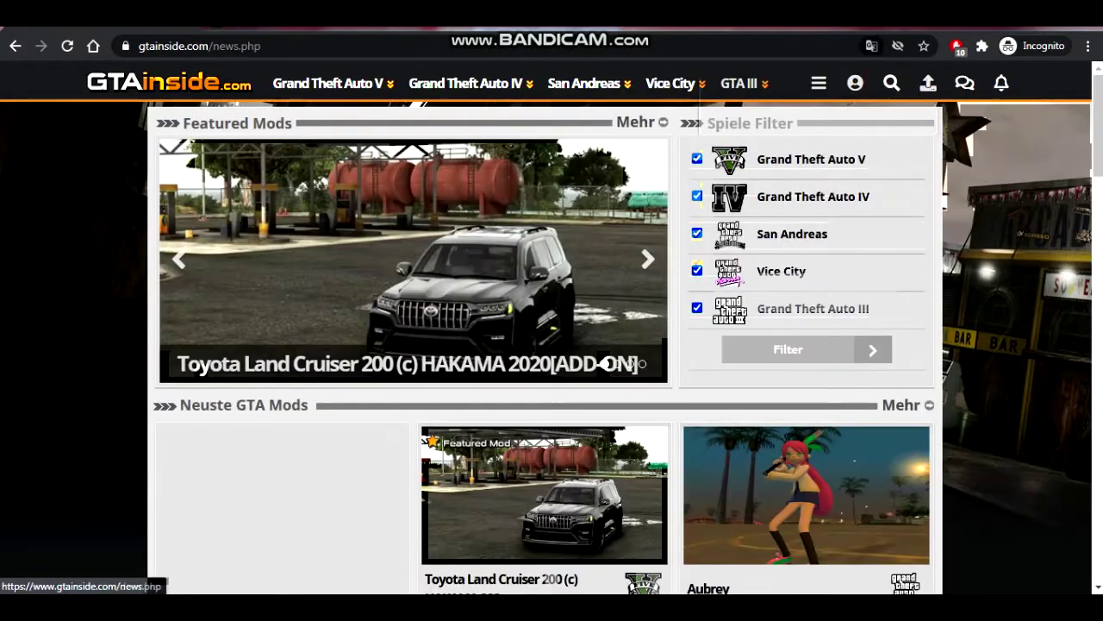
Search GTAinside for "flash" and open the Flash mod for Vice City.
left_click(891, 83)
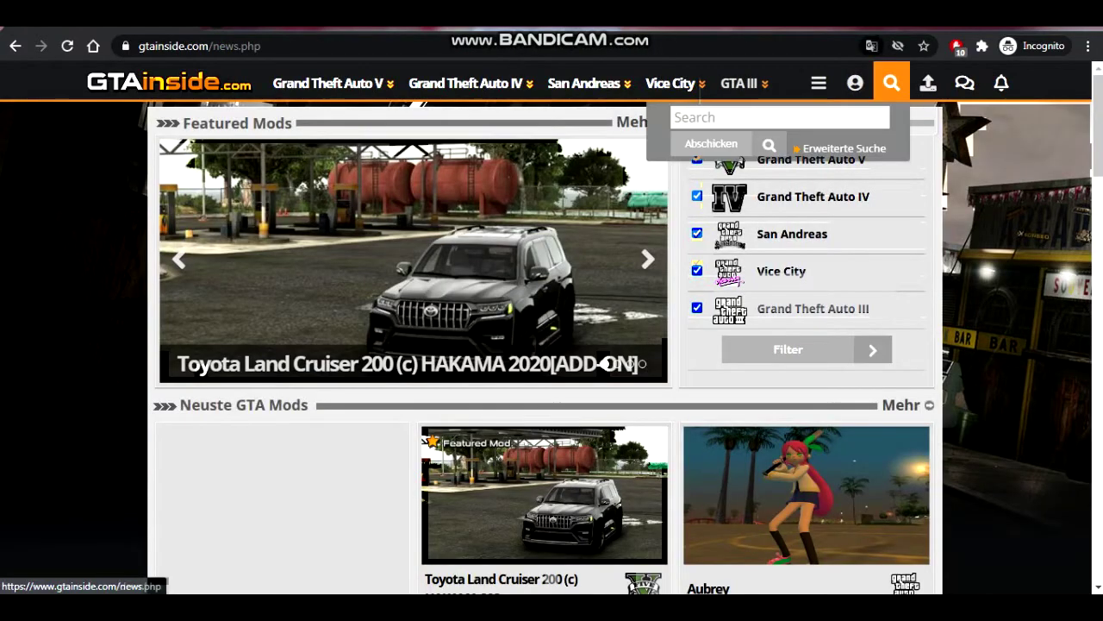
left_click(779, 117)
type("flash")
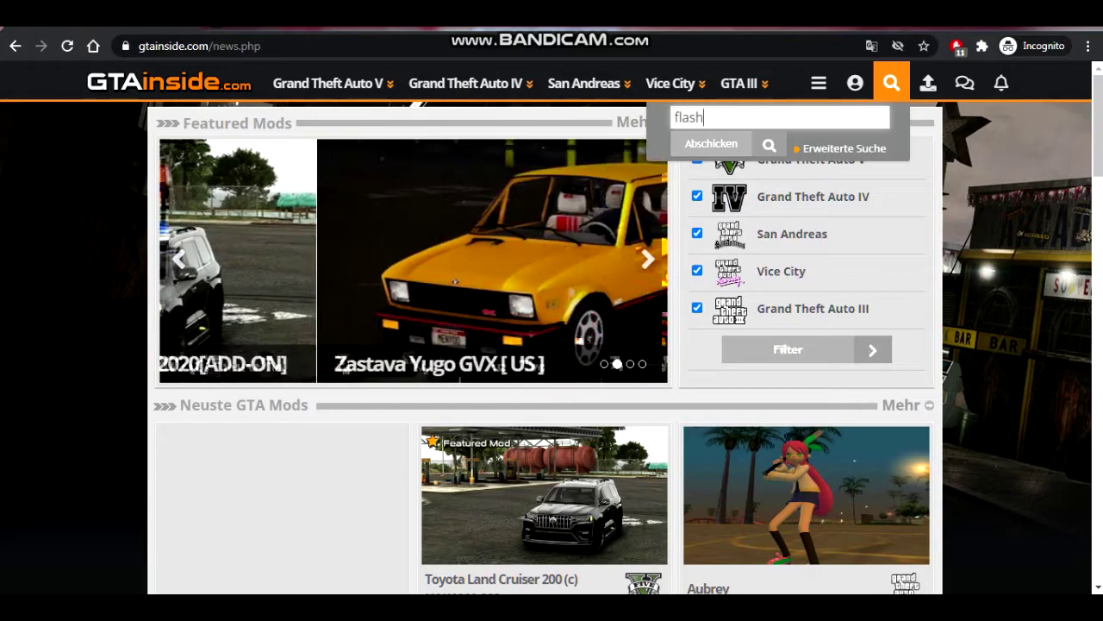
key("Return")
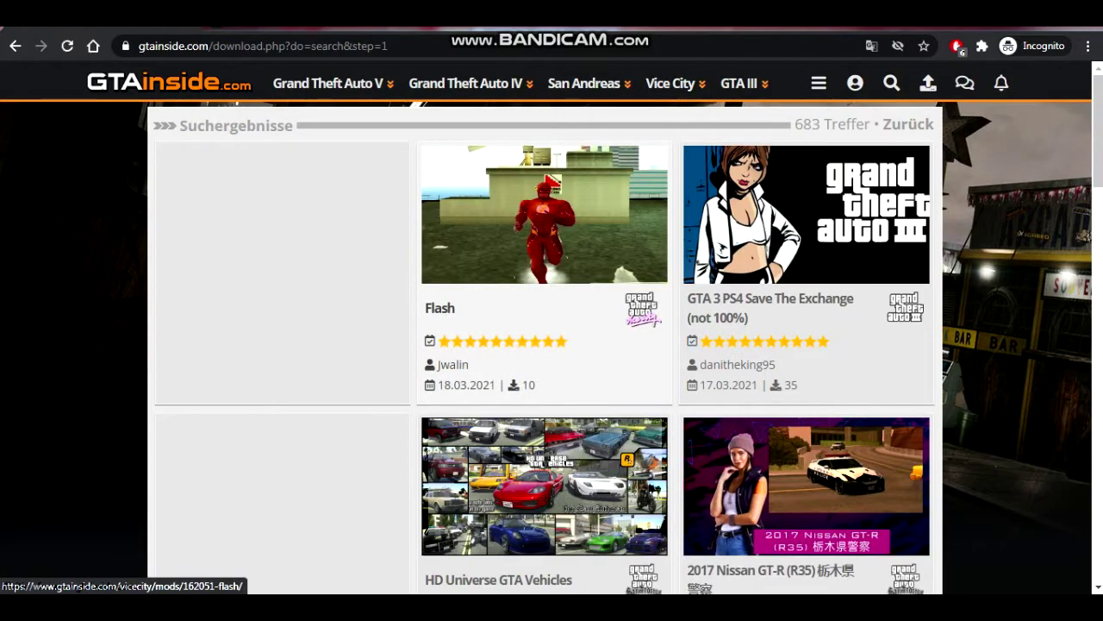
left_click(544, 259)
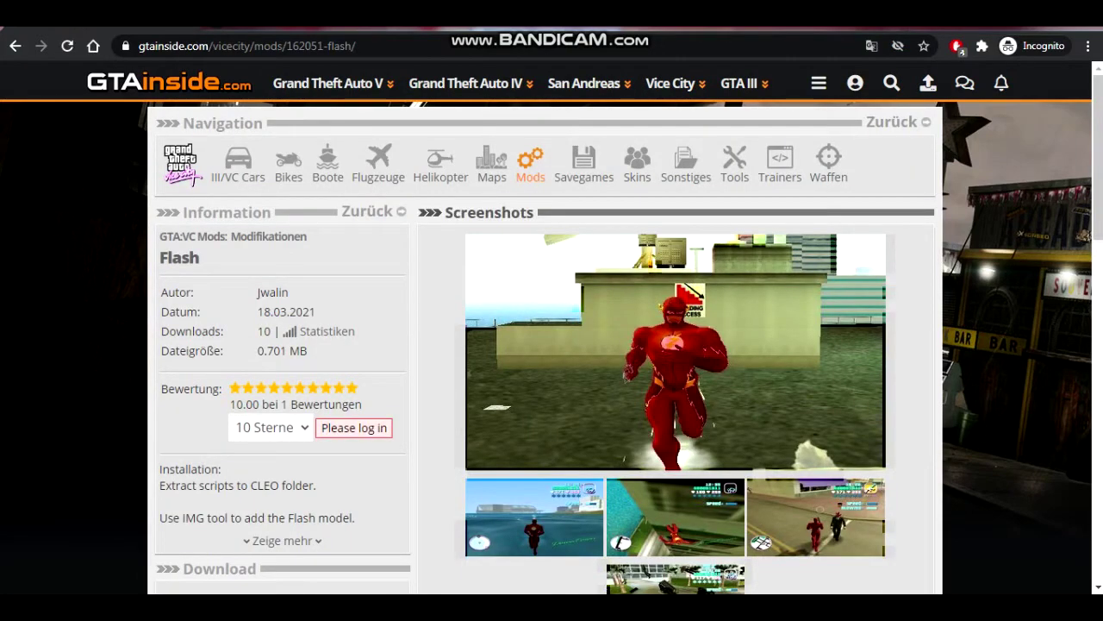
Expand the Flash mod's full description and download the mod archive.
left_click(282, 540)
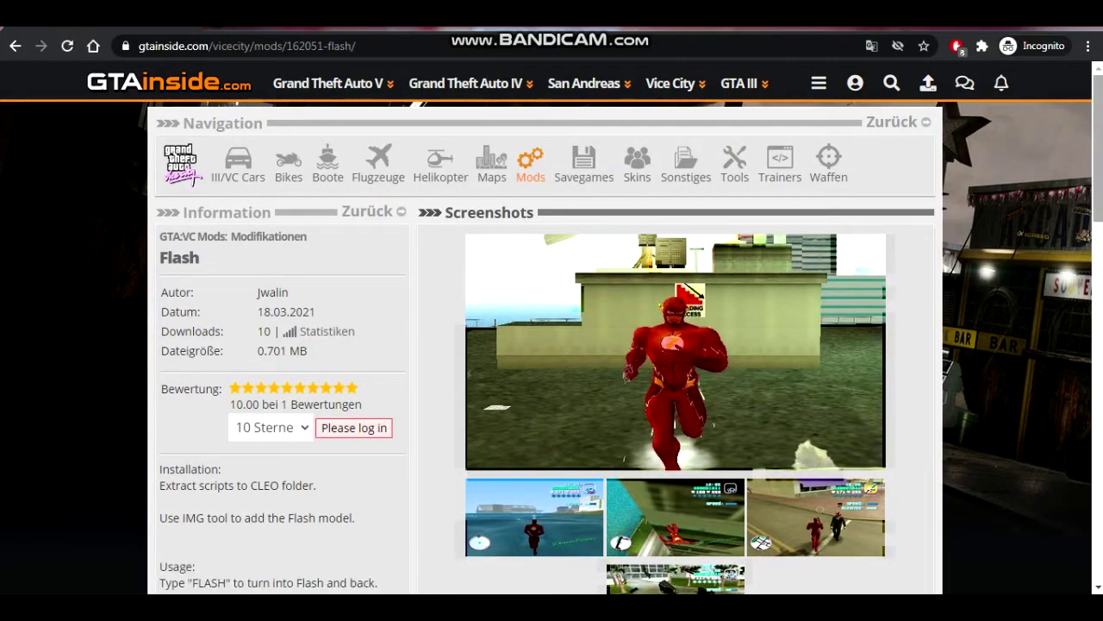
scroll(282, 517, "down", 1)
scroll(551, 345, "down", 1)
scroll(552, 345, "down", 3)
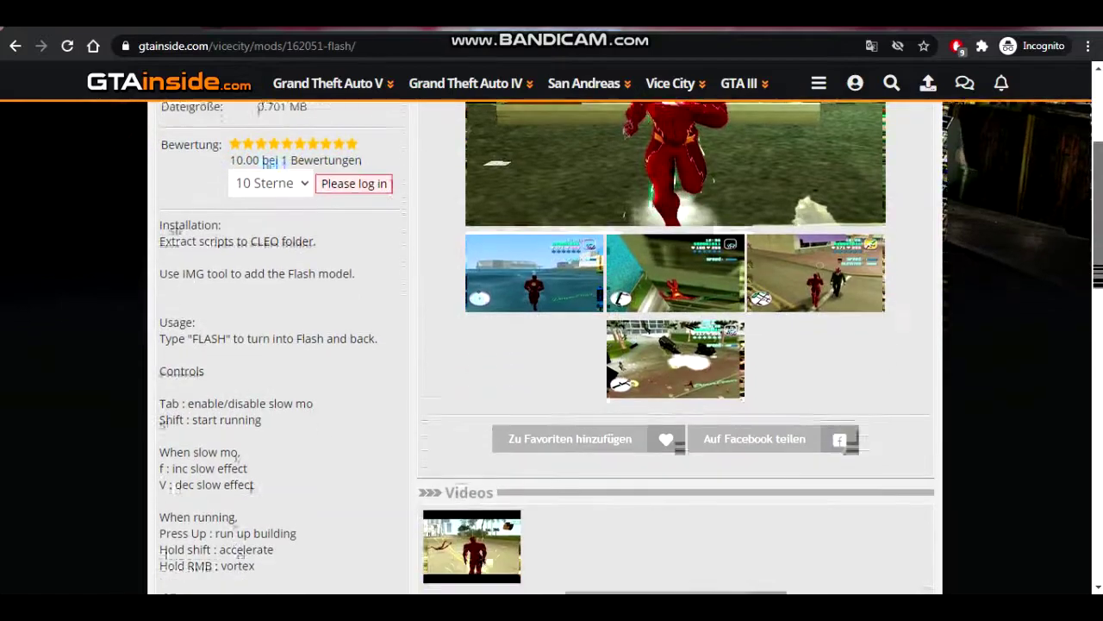
scroll(507, 452, "down", 4)
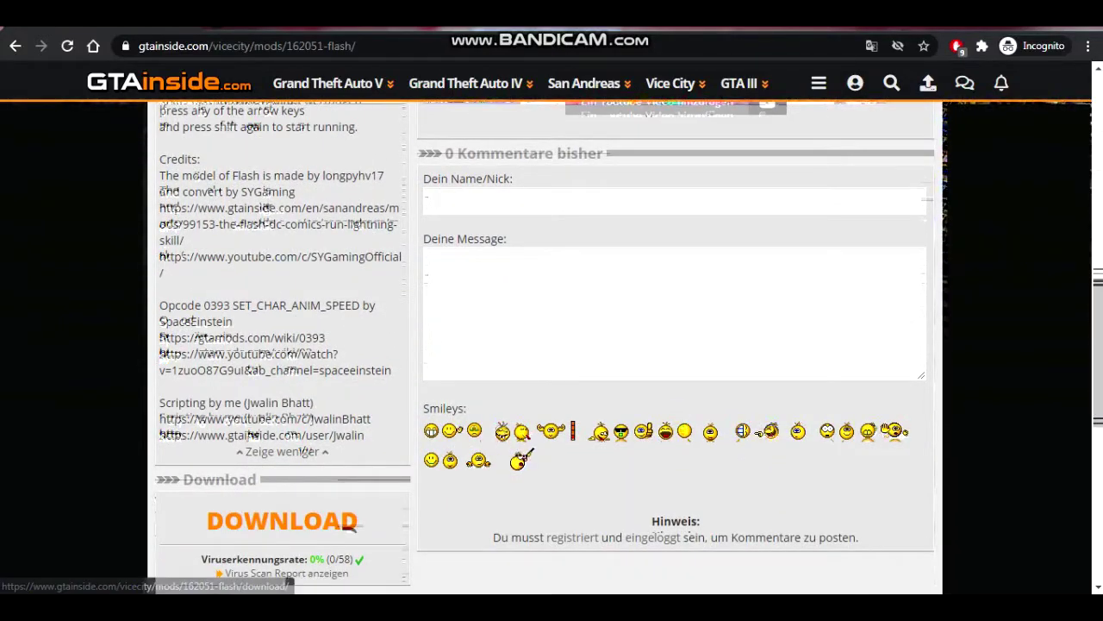
left_click(349, 523)
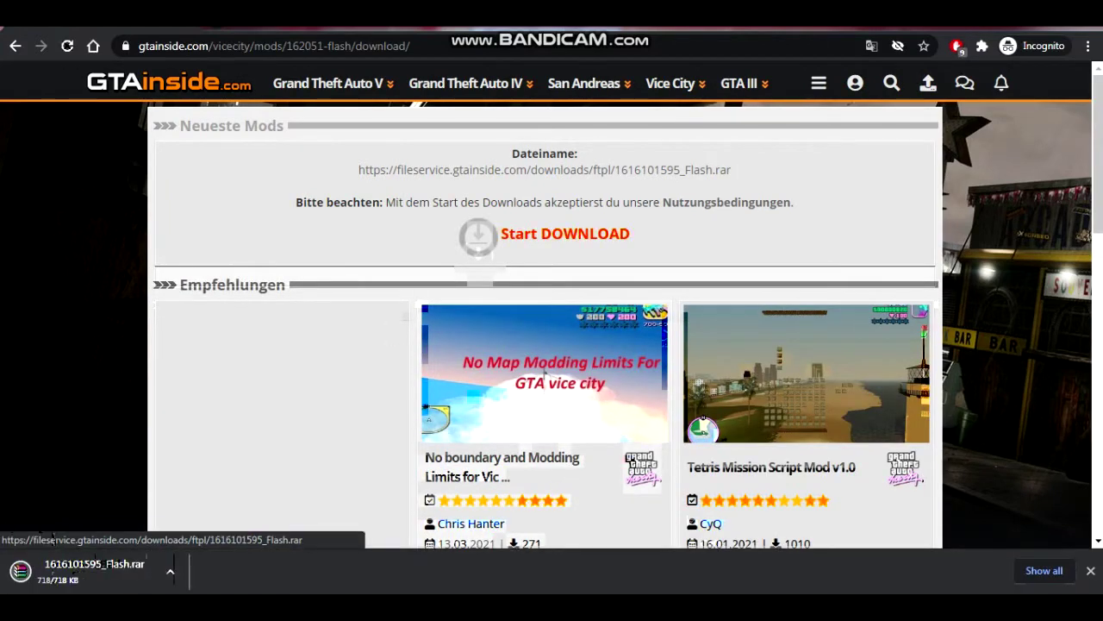
left_click(86, 517)
Switch to Notepad and add the line "2) download cleo from cleo.li" to the instructions.
key("alt+Tab")
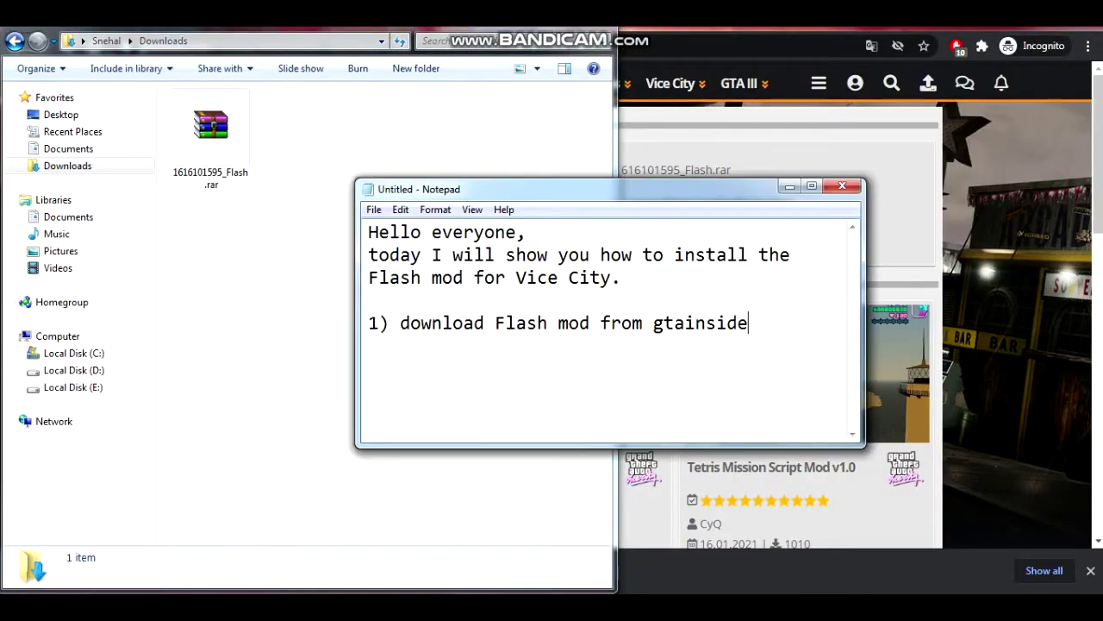
key("Return")
type("2) download ")
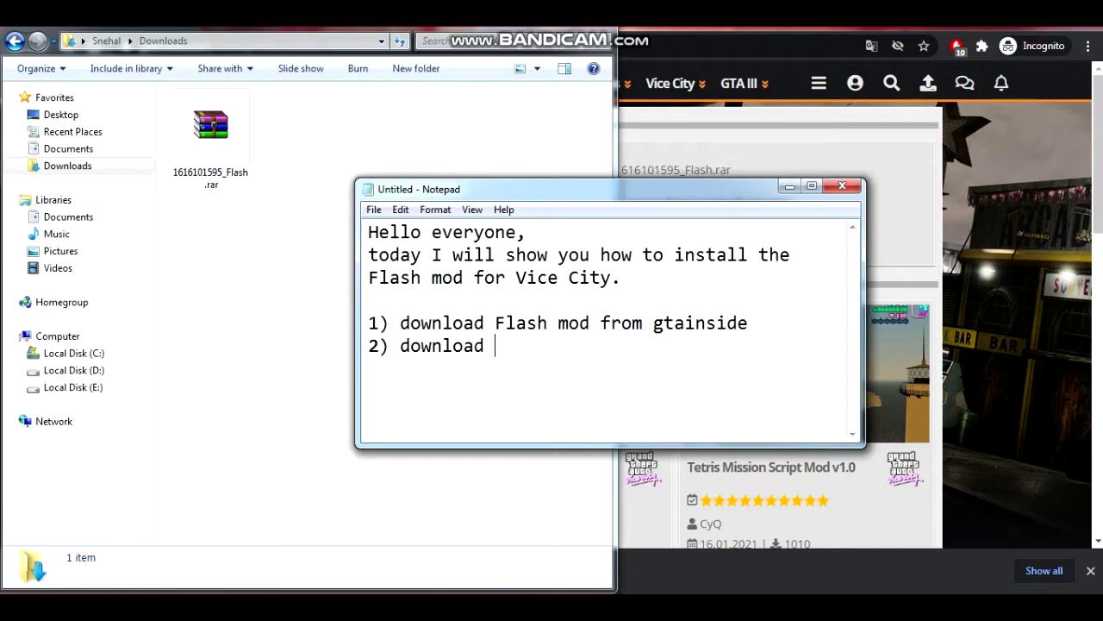
type("cleo from cleo.li")
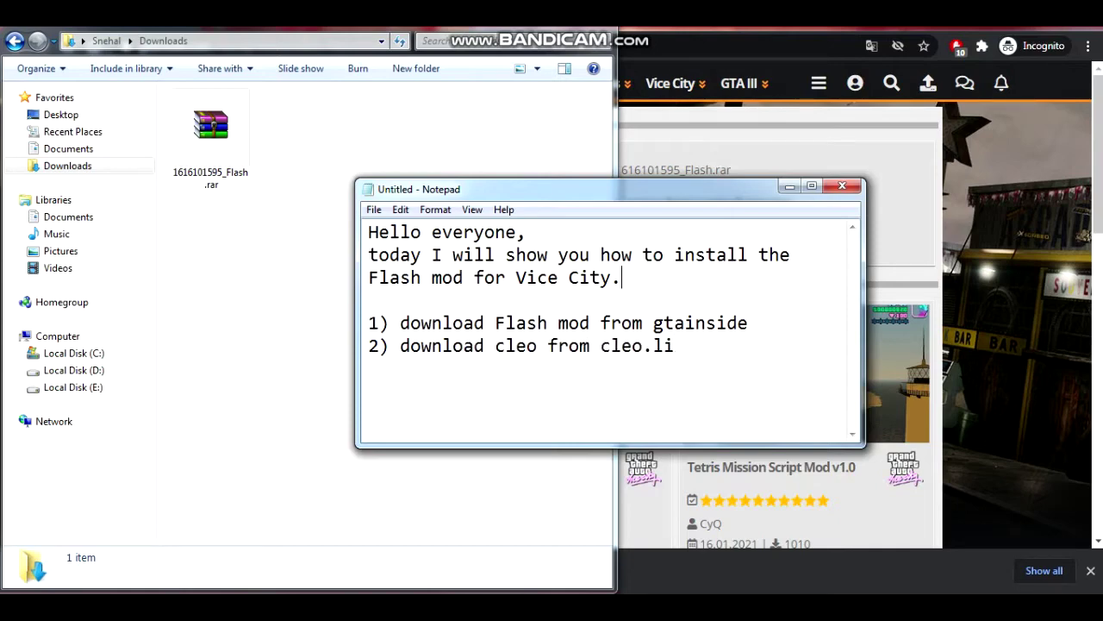
key("Return")
key("Return")
Switch to the browser and go to cleo.li to get CLEO for Vice City.
key("alt+Tab")
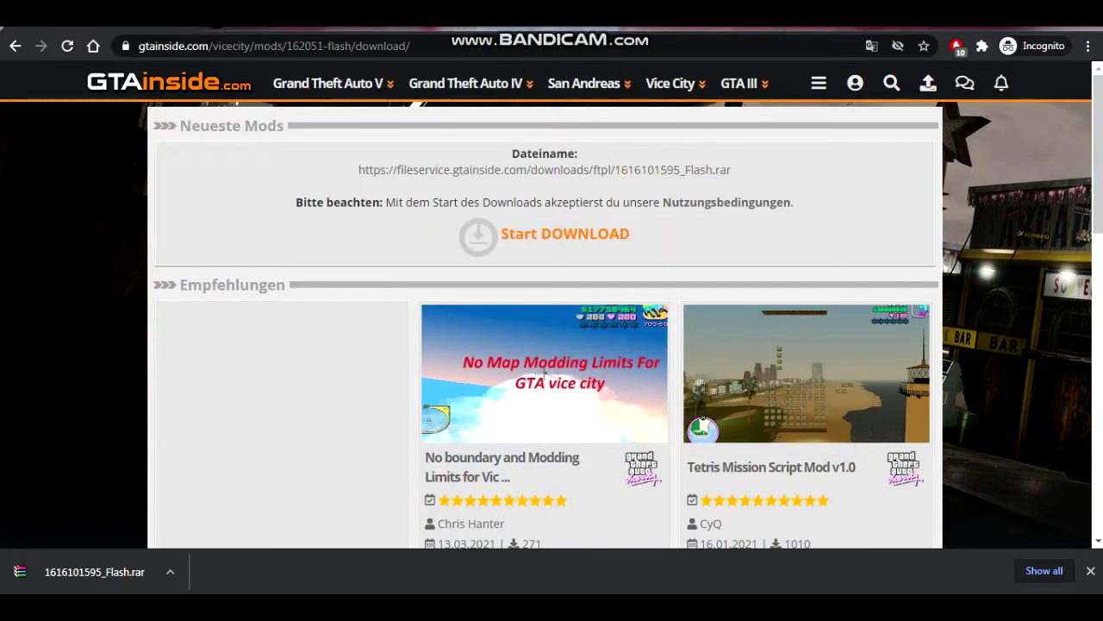
key("ctrl+l")
type("cleo.li")
key("Return")
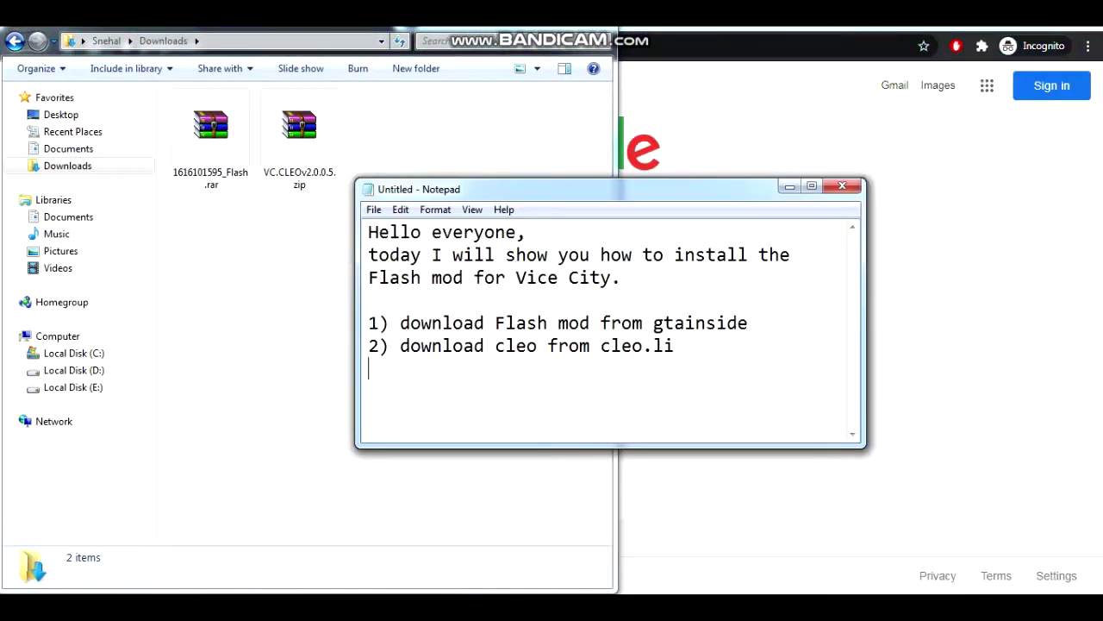
Add the line "3) download imgtool from gtagarage" to the Notepad instructions.
type("3) download imgtool")
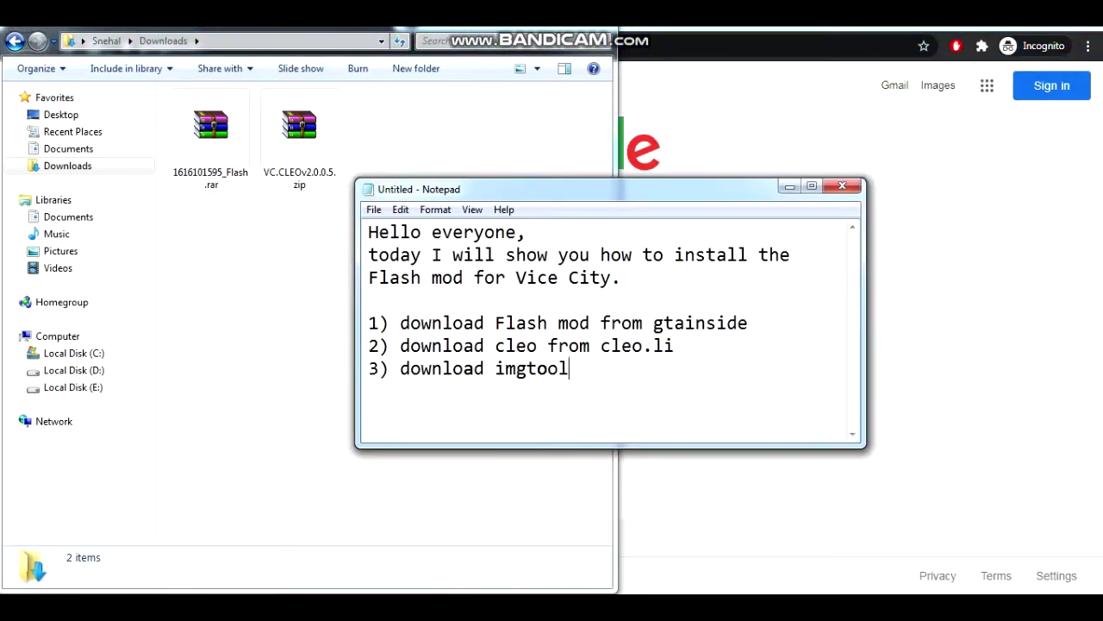
type(" from gtagarage")
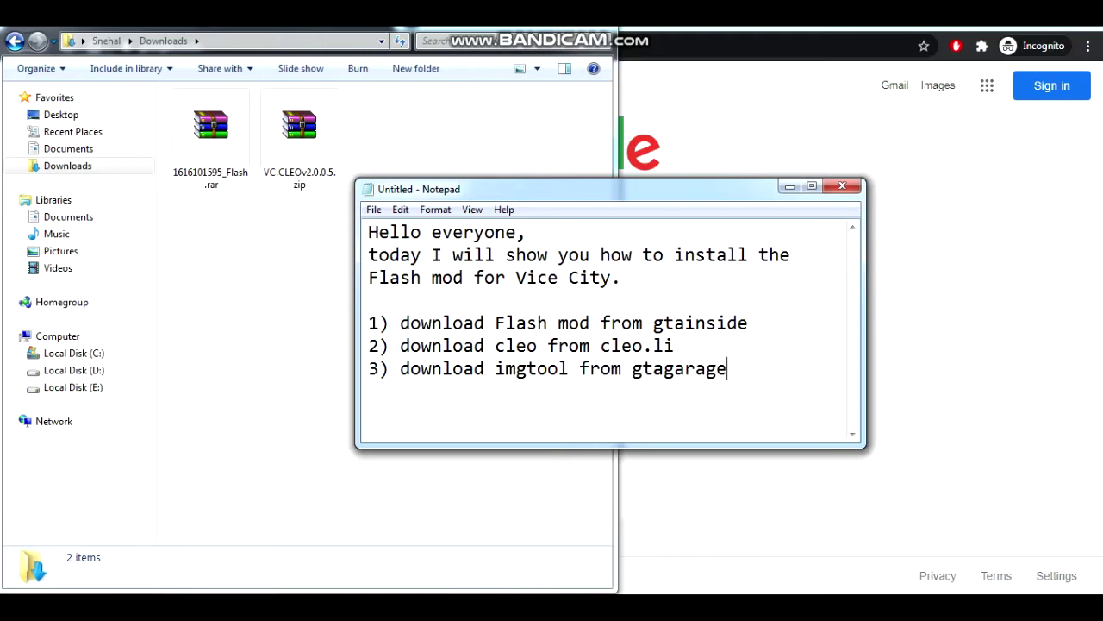
Switch to the browser and search Google for "img tool gtagarage".
key("alt+Tab")
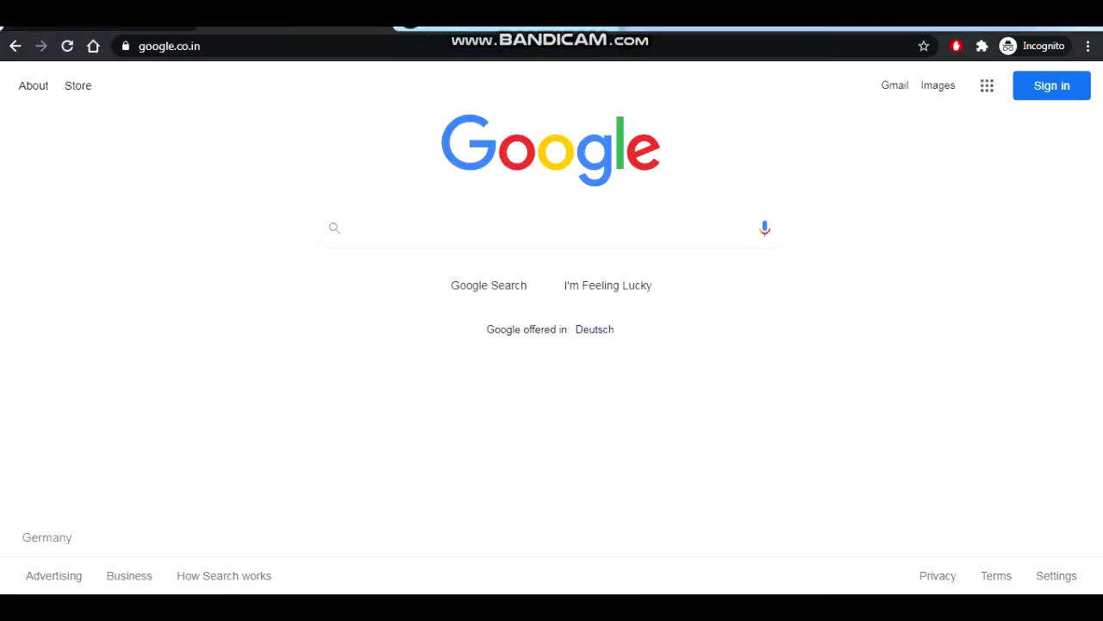
type("img tool gtag")
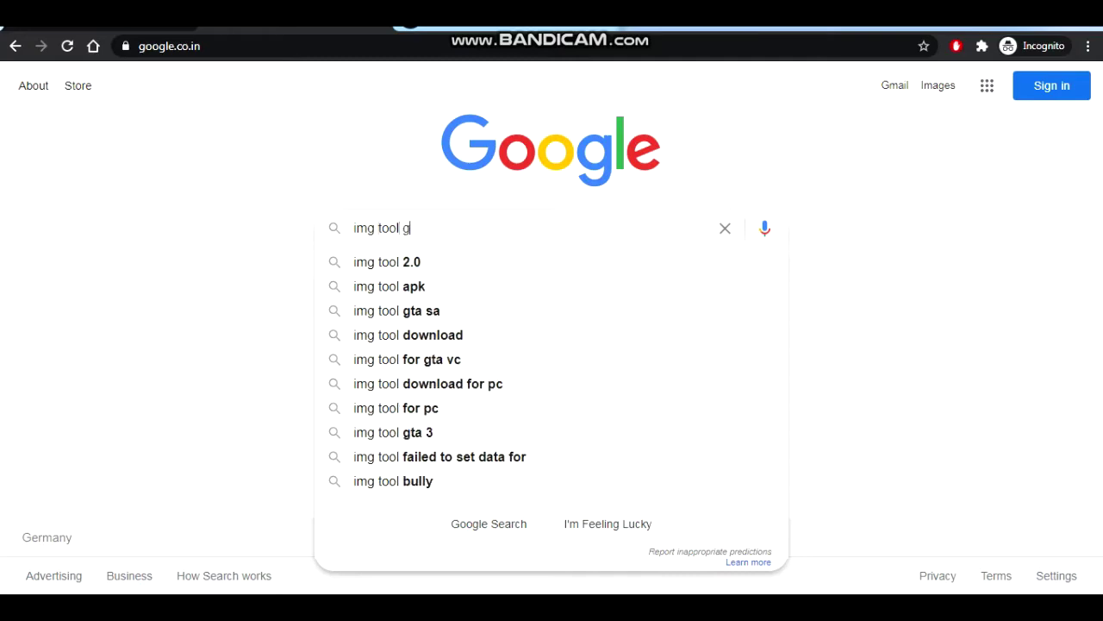
type("arage")
key("Return")
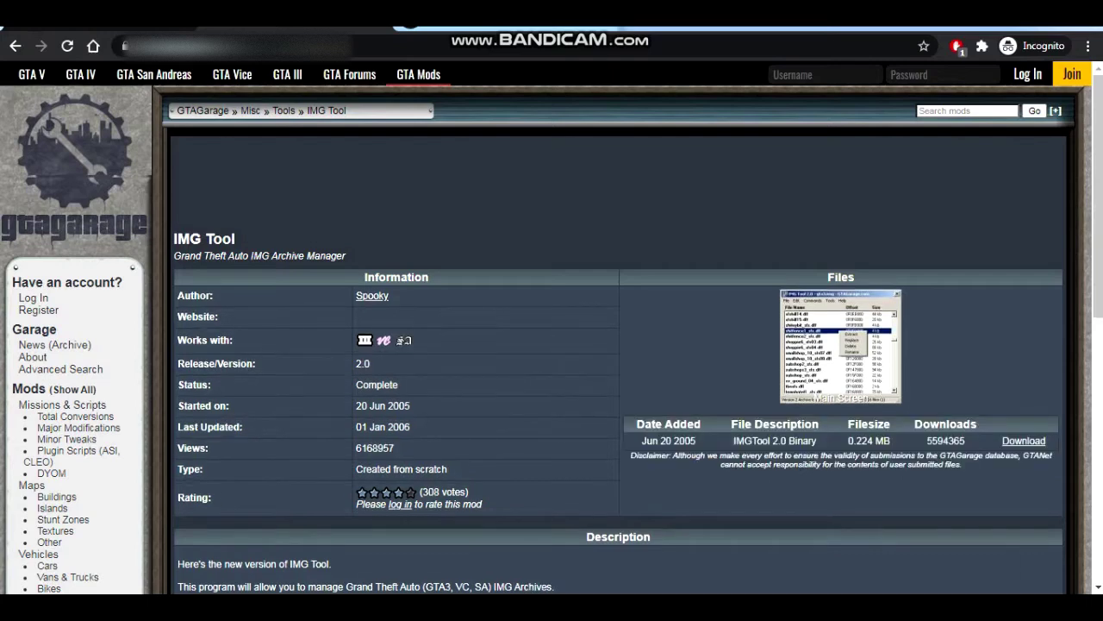
Download the IMGTool 2.0 binary from GTAGarage, and bring up the Downloads and Vice City game folders.
left_click(1023, 440)
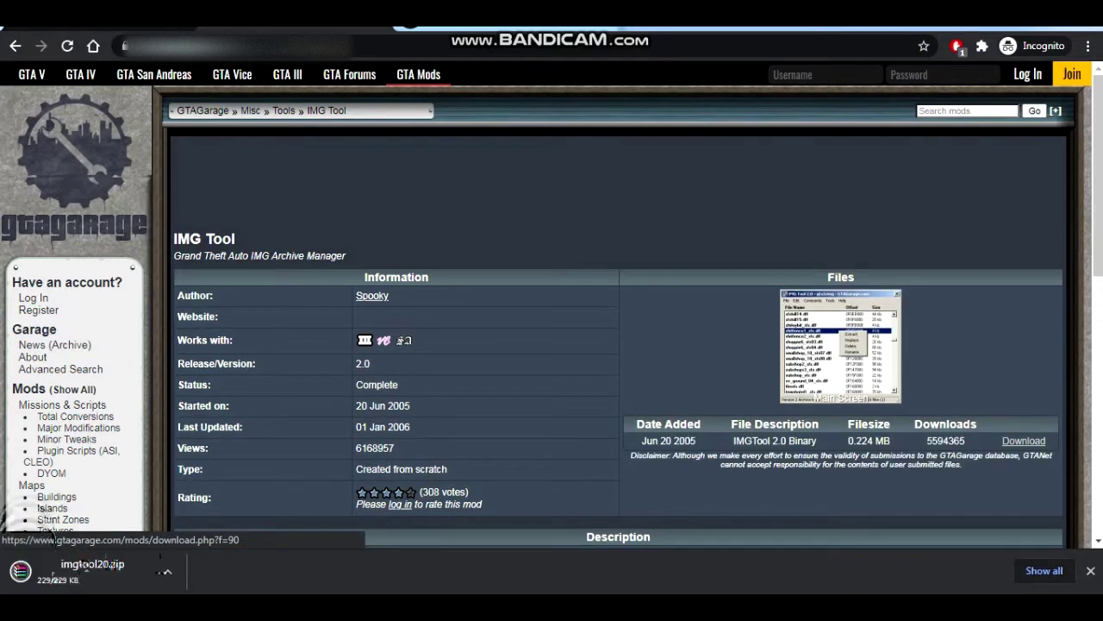
left_click(121, 607)
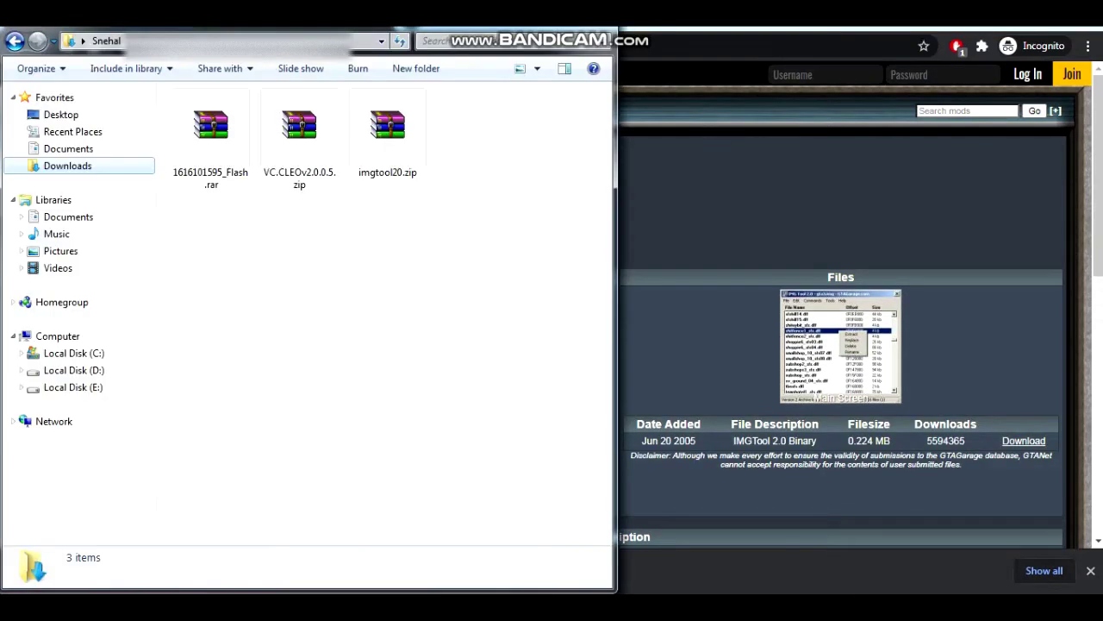
left_click(120, 607)
left_click(277, 526)
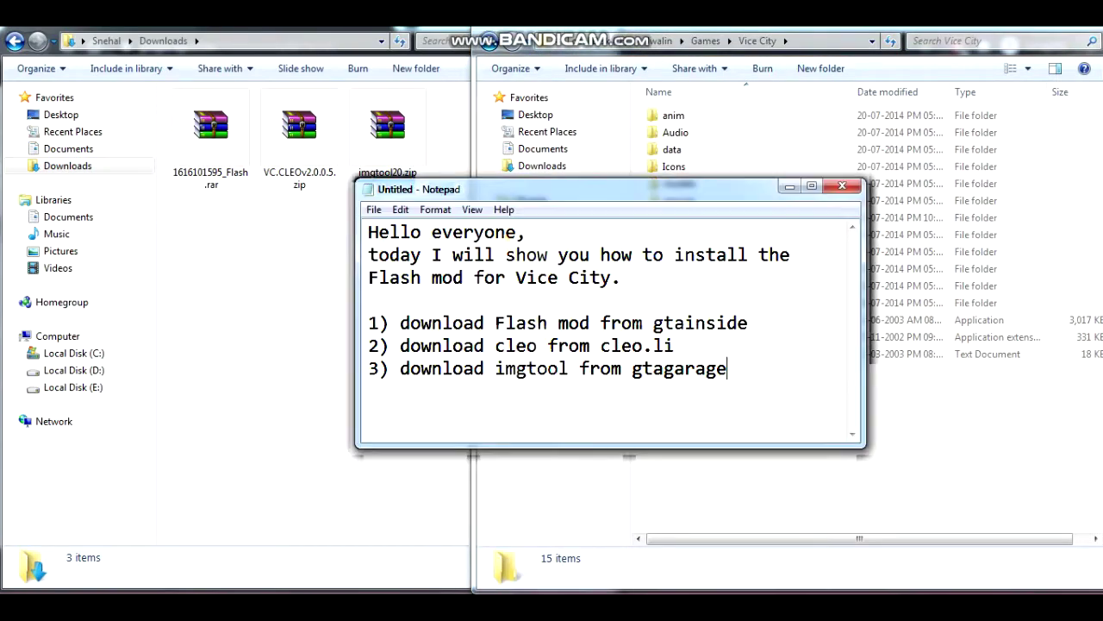
After a blank line, add "4) extract cleo to your game directory" to the Notepad instructions.
key("Return")
key("Return")
type("4) extra")
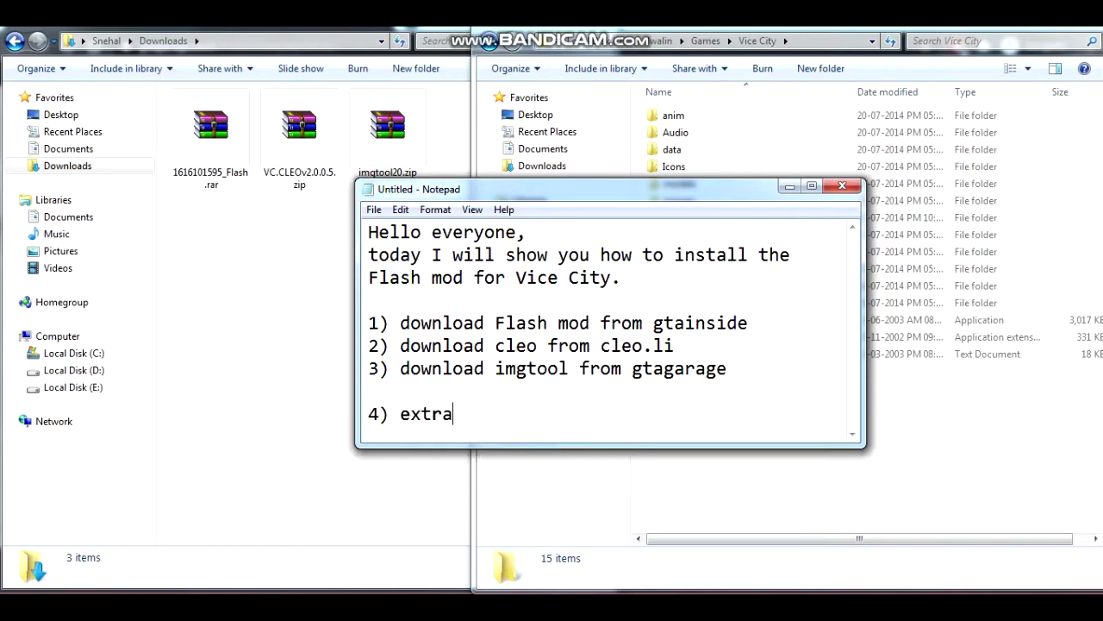
type("ct cleo to your game directory")
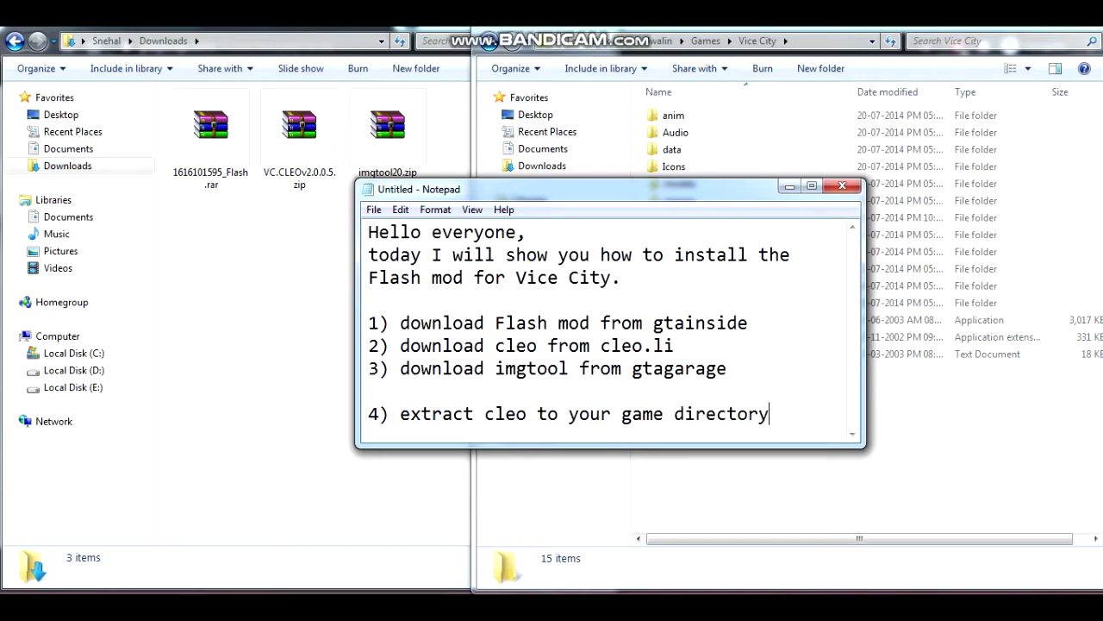
key("Return")
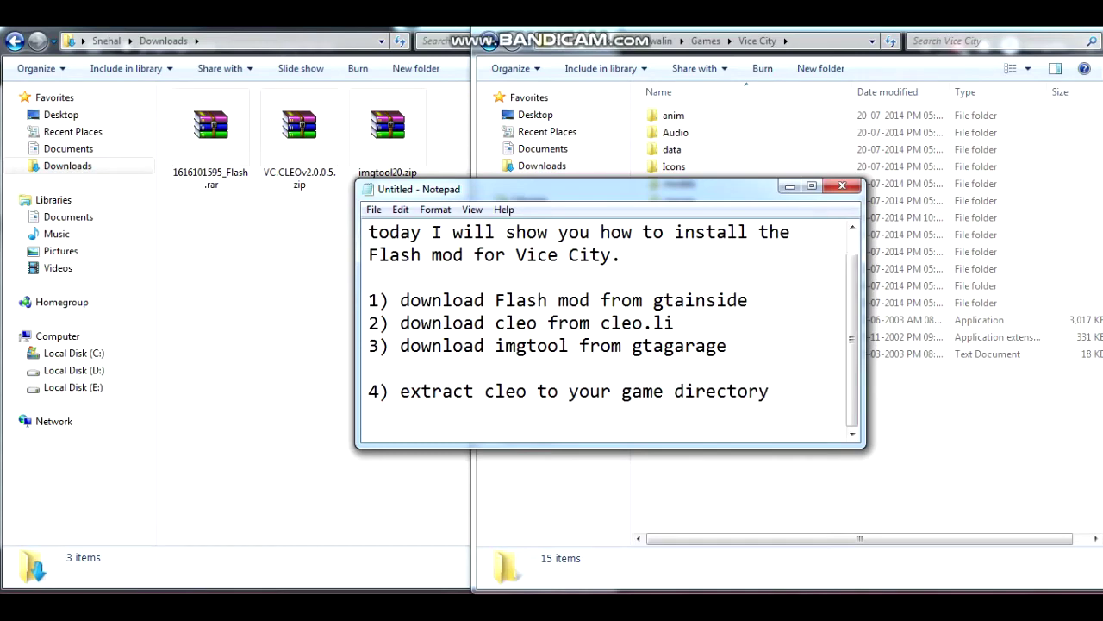
Extract VC.CLEOv2.0.0.5.zip directly into the Downloads folder.
left_click(300, 138)
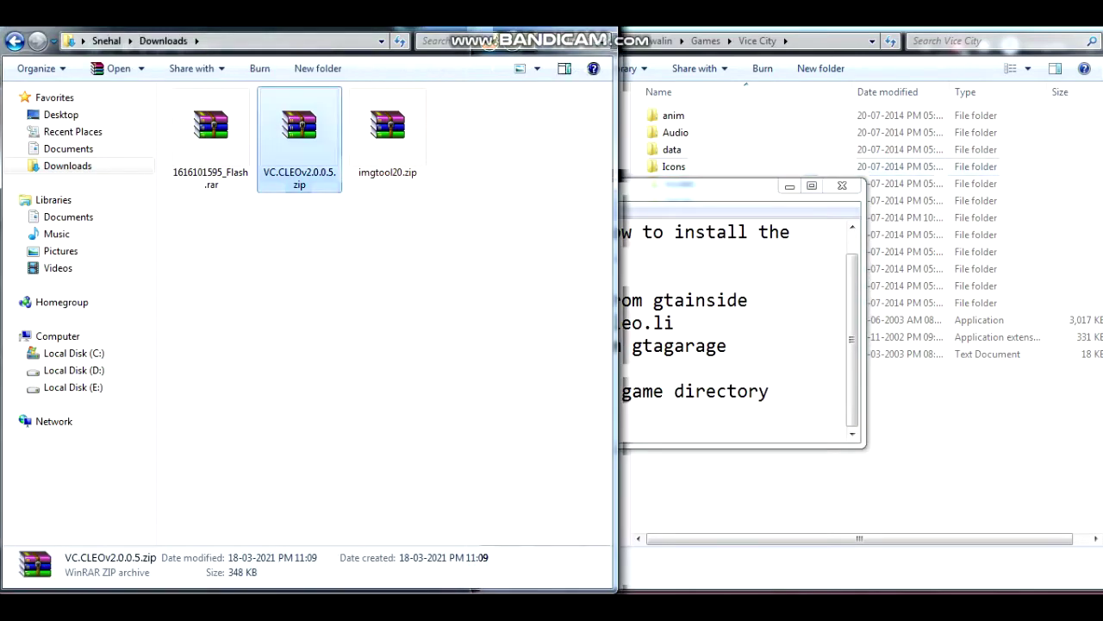
right_click(299, 121)
left_click(359, 206)
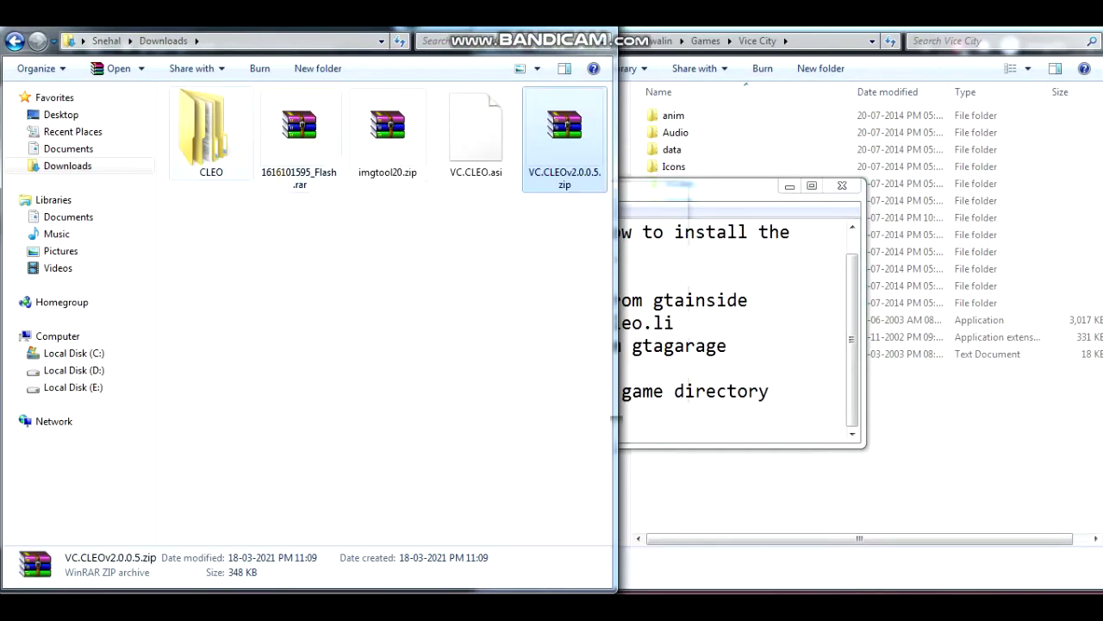
Move the CLEO folder and VC.CLEO.asi from Downloads into the Vice City game folder.
left_click(213, 138)
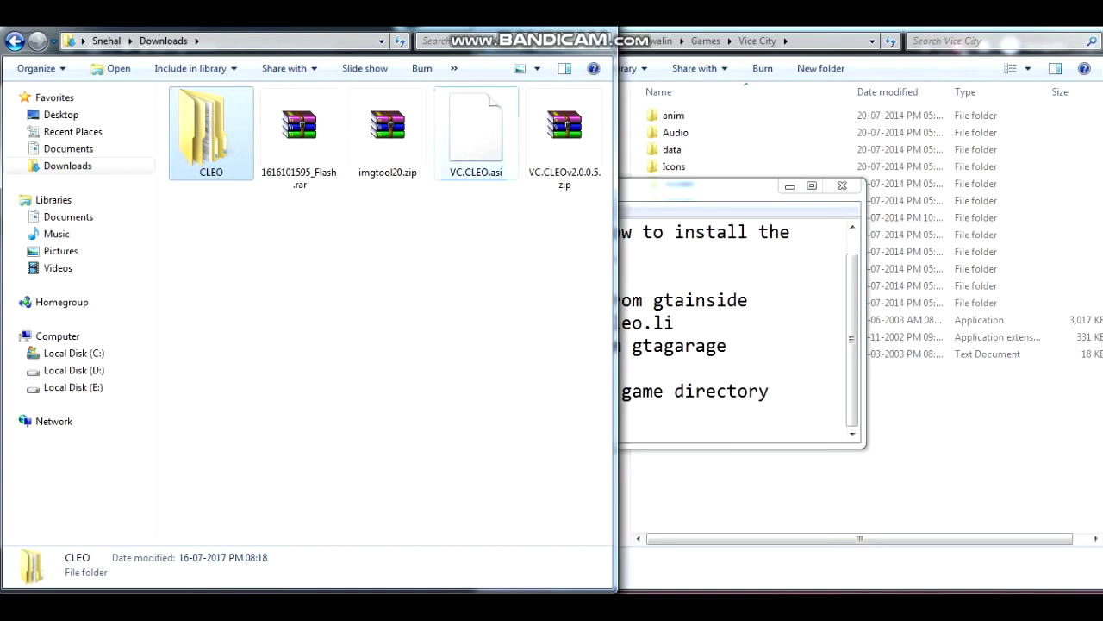
left_click(476, 134, "ctrl")
right_click(475, 160)
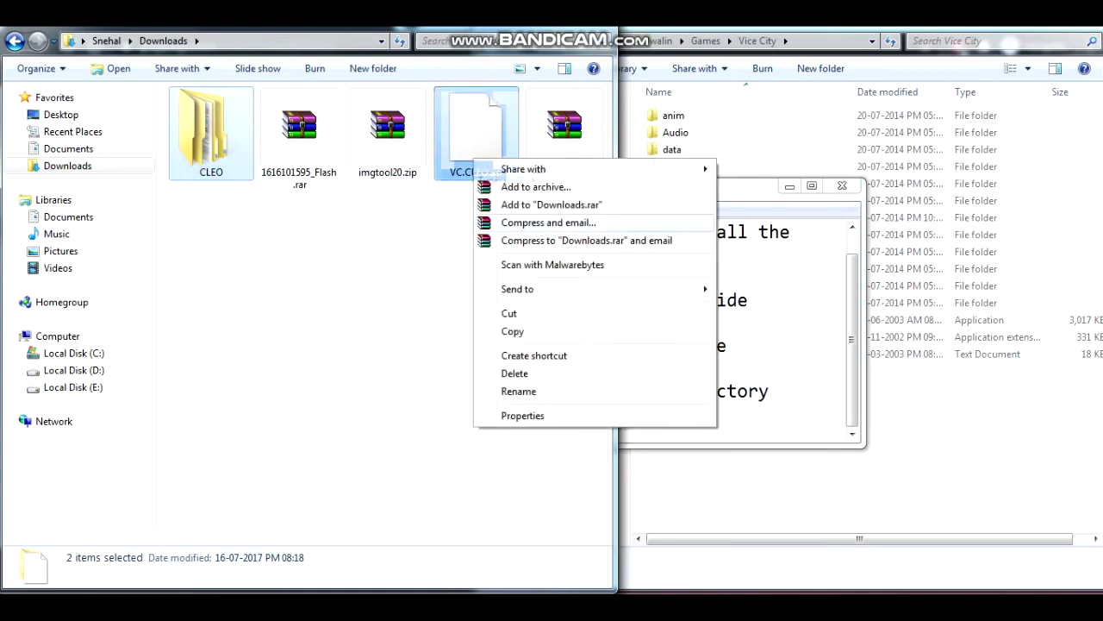
left_click(509, 313)
left_click(931, 423)
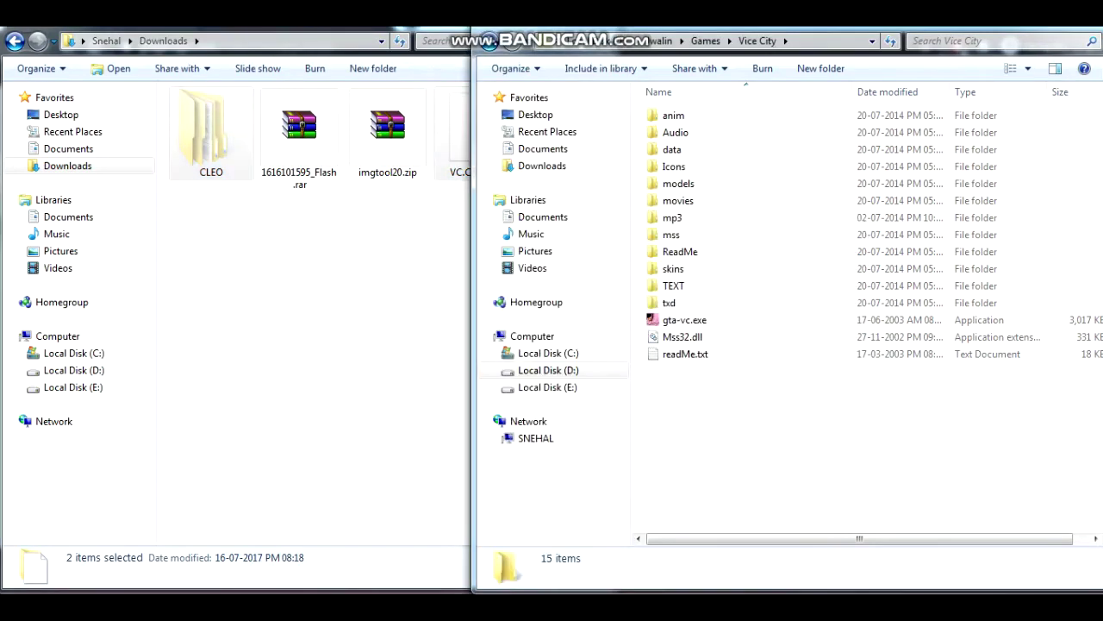
right_click(711, 415)
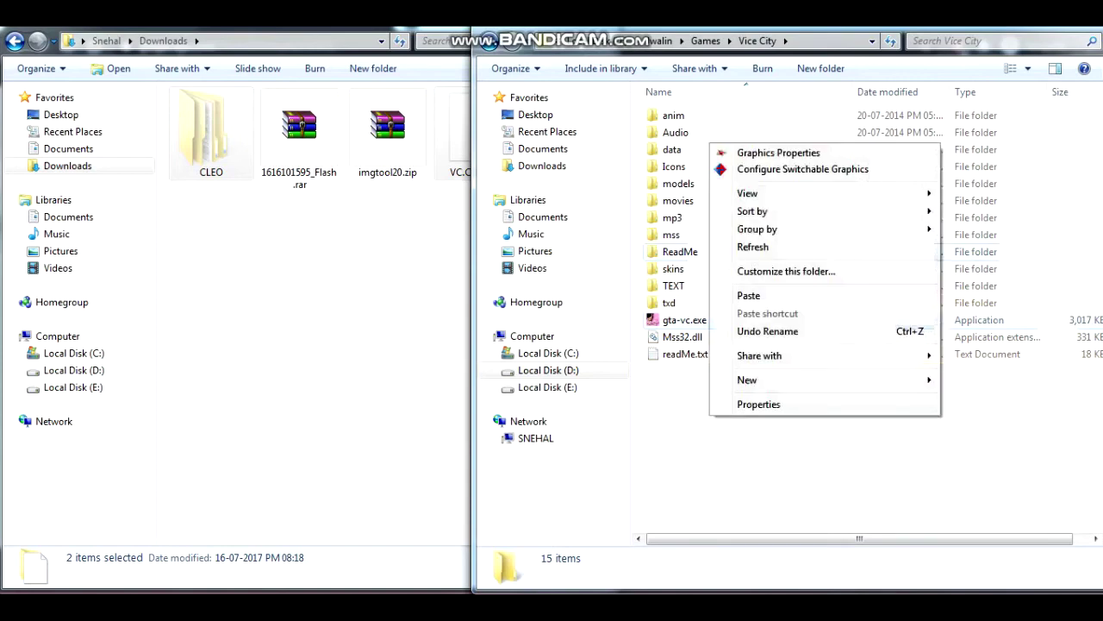
left_click(749, 295)
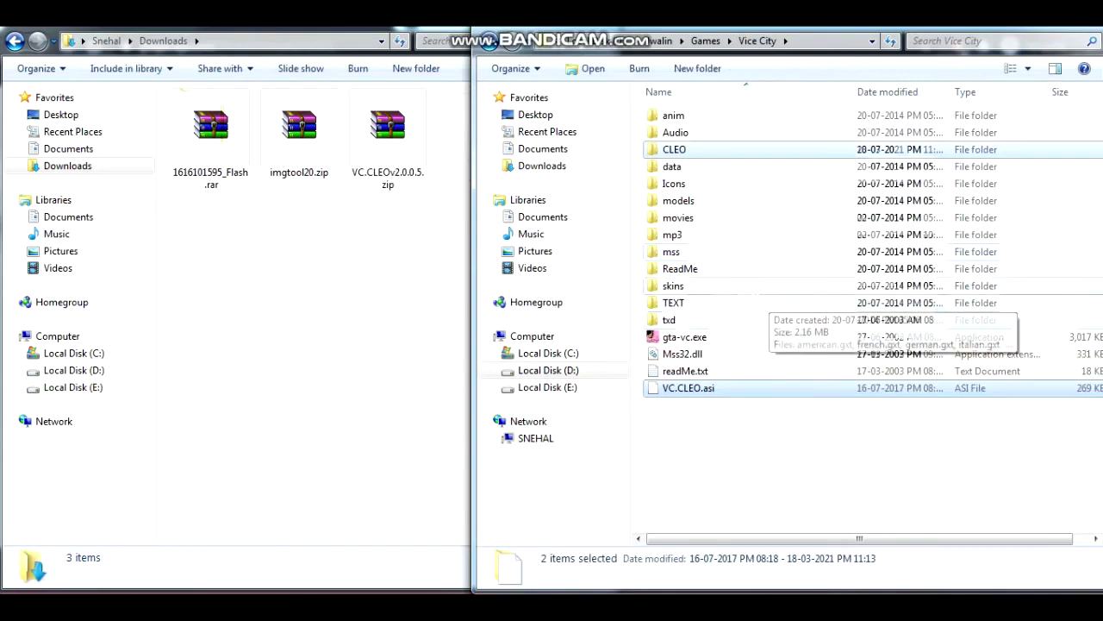
Delete VC.CLEOv2.0.0.5.zip from the Downloads folder.
left_click(371, 302)
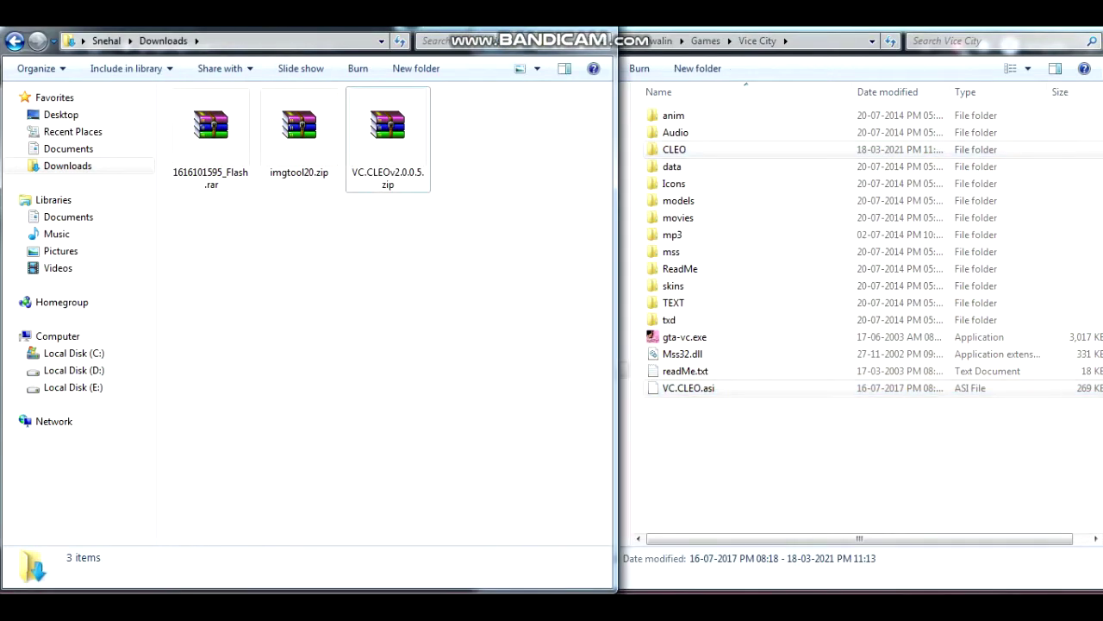
left_click(388, 140)
key("Delete")
key("Return")
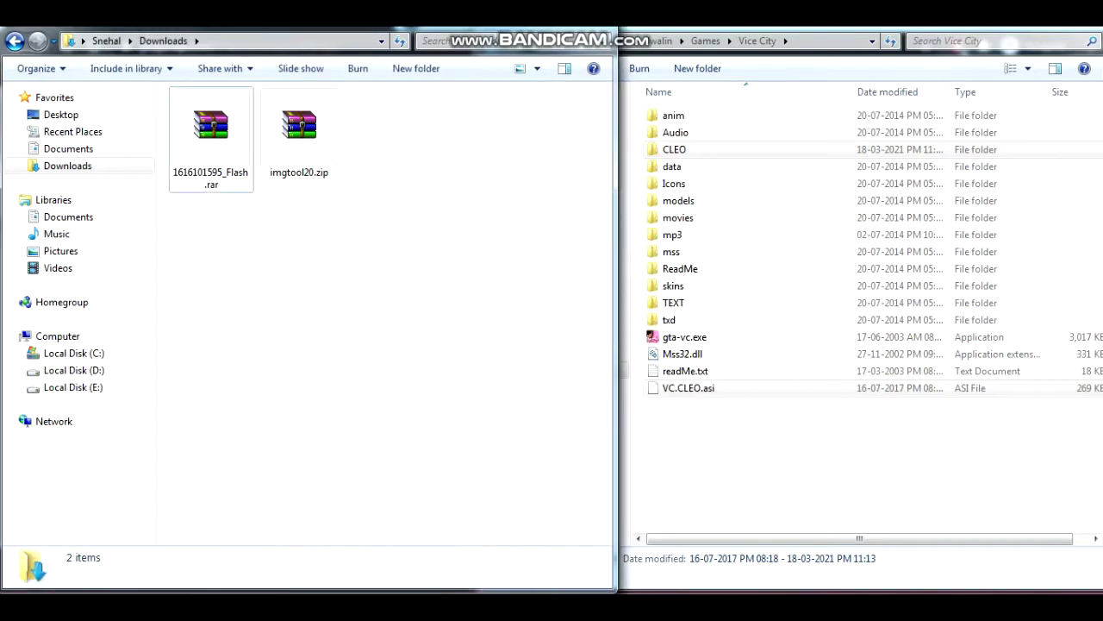
left_click(302, 130)
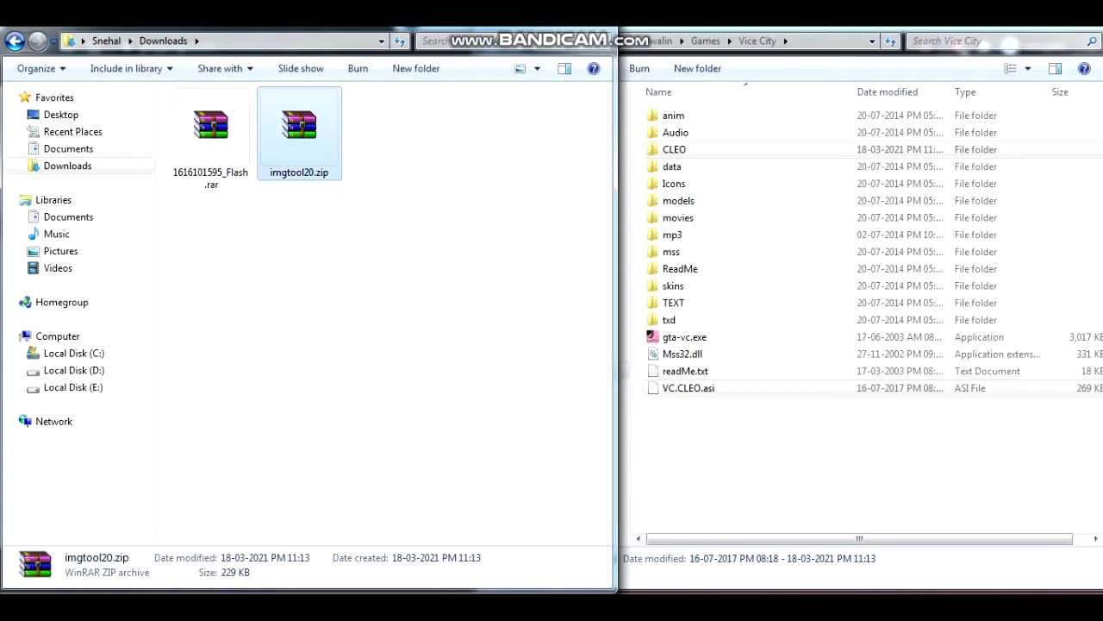
right_click(310, 130)
left_click(364, 212)
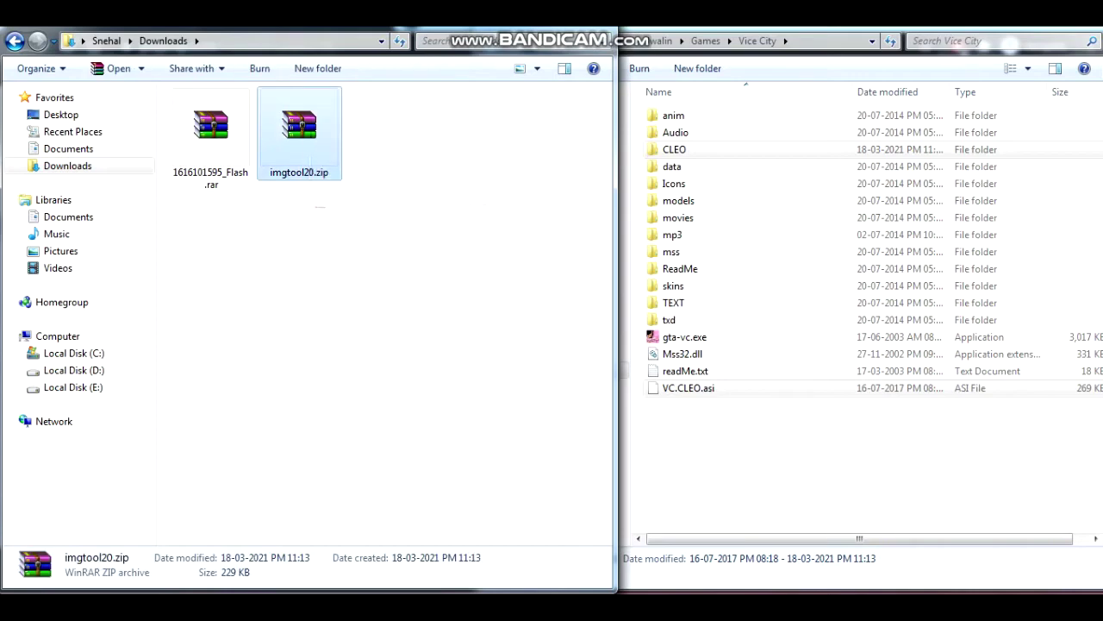
left_click(299, 130)
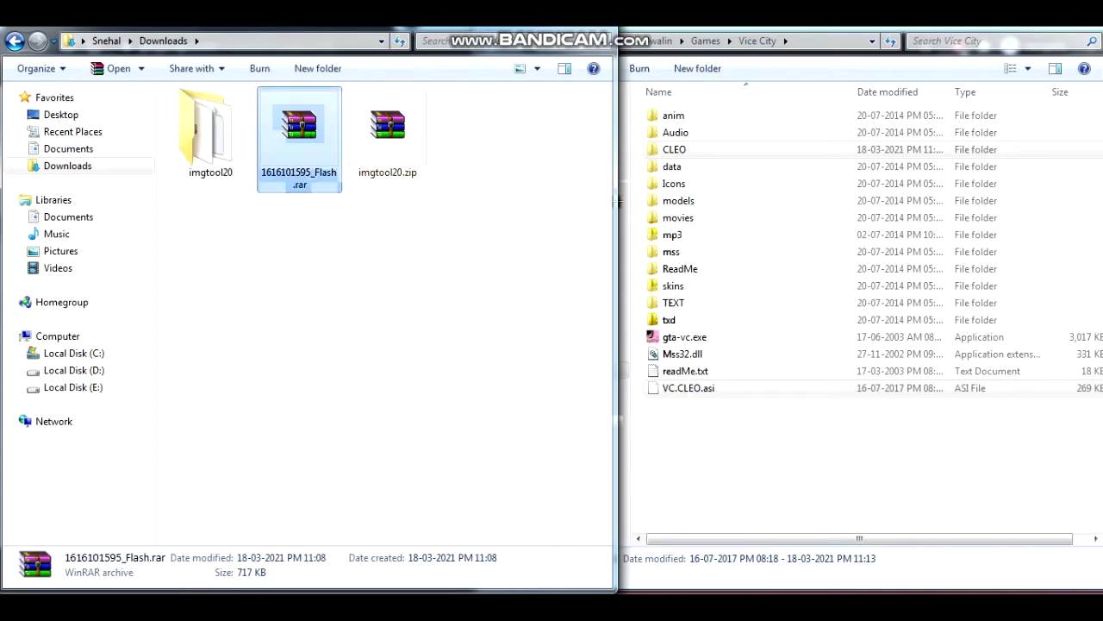
right_click(288, 132)
left_click(345, 212)
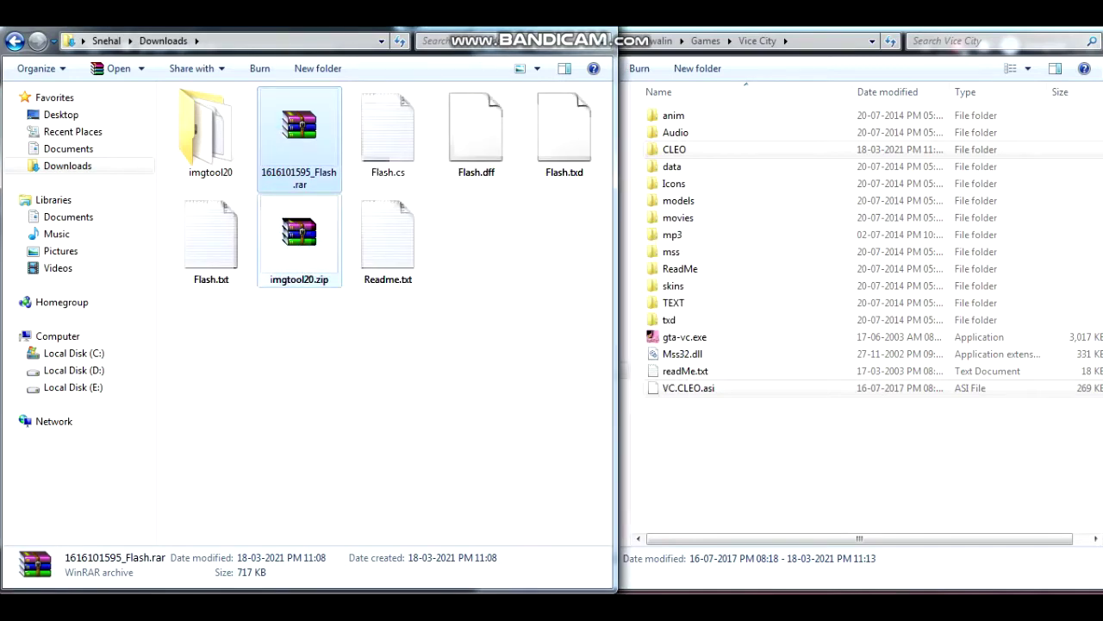
left_click(362, 371)
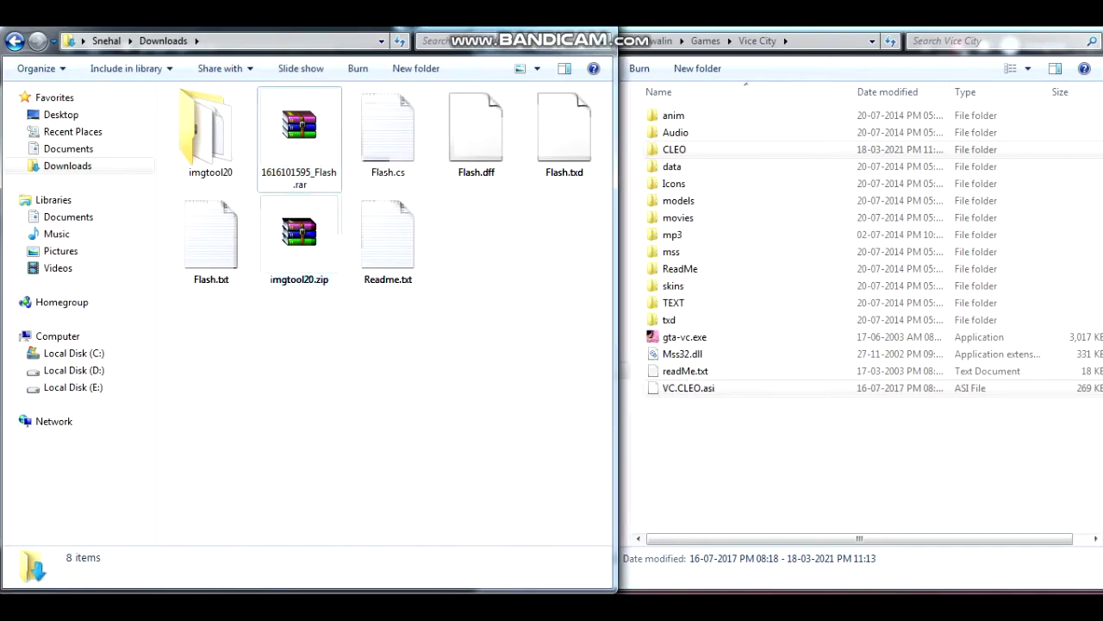
Switch to Notepad and add the line "5) put flash.cs file in your cleo folder" to the instructions.
key("alt+Tab")
type("5) put")
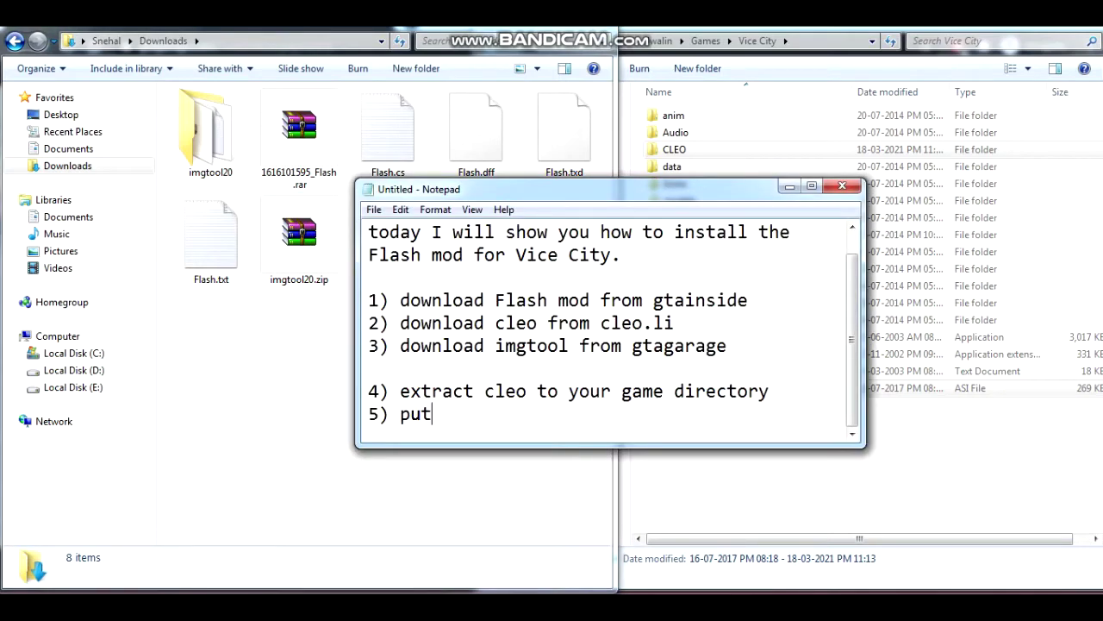
type(" flash.cs file in your cleo folder")
key("Return")
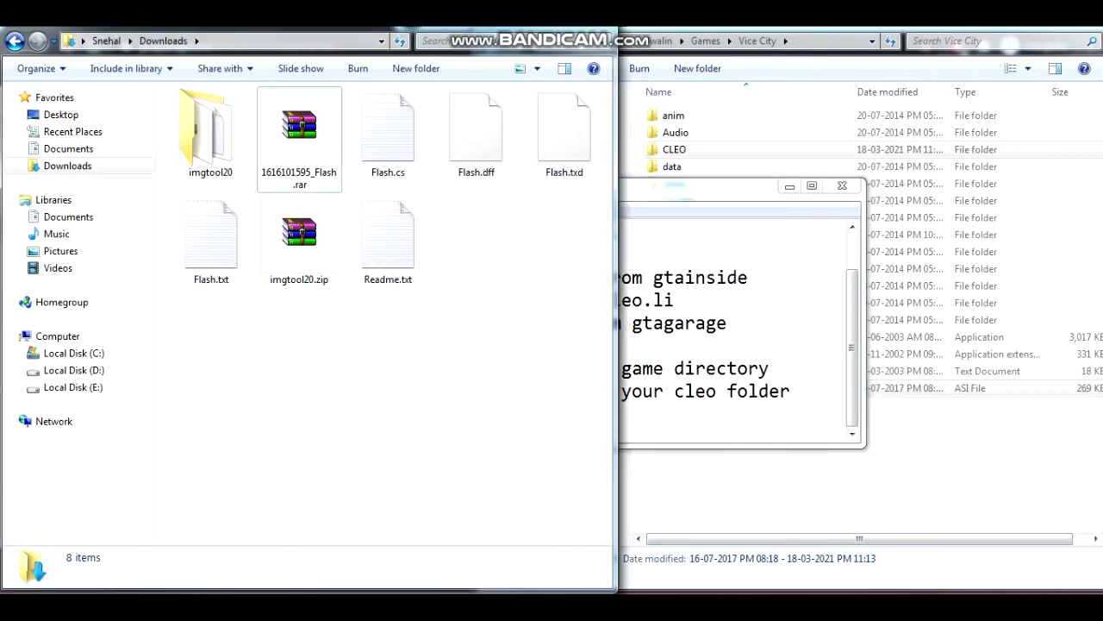
Move Flash.cs from Downloads into the game's CLEO folder, and return to the Vice City folder.
right_click(396, 173)
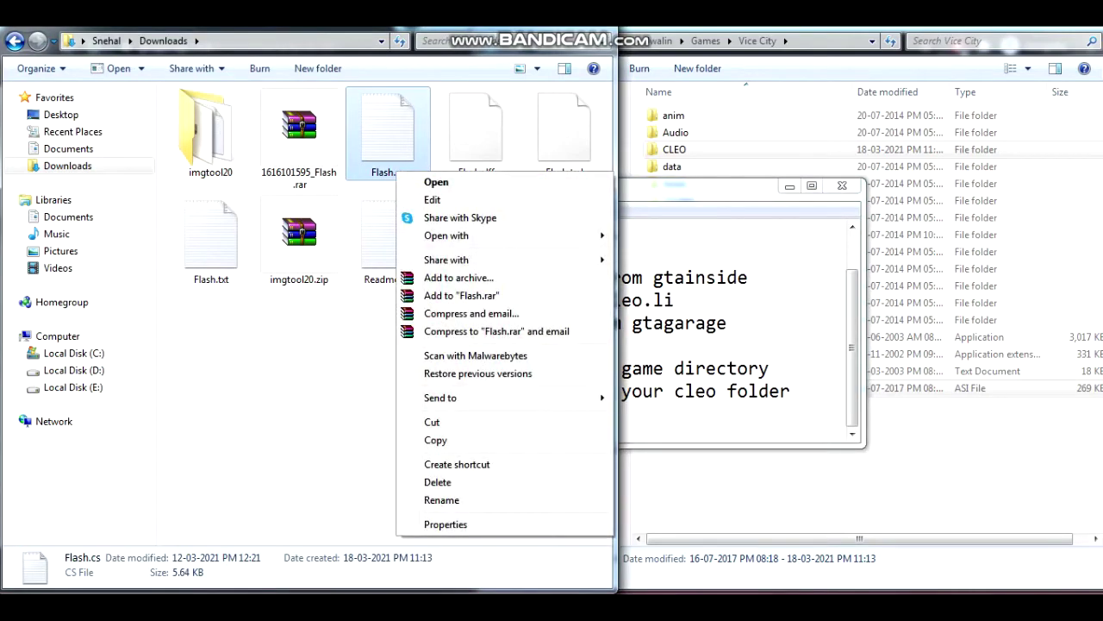
left_click(432, 421)
left_click(674, 149)
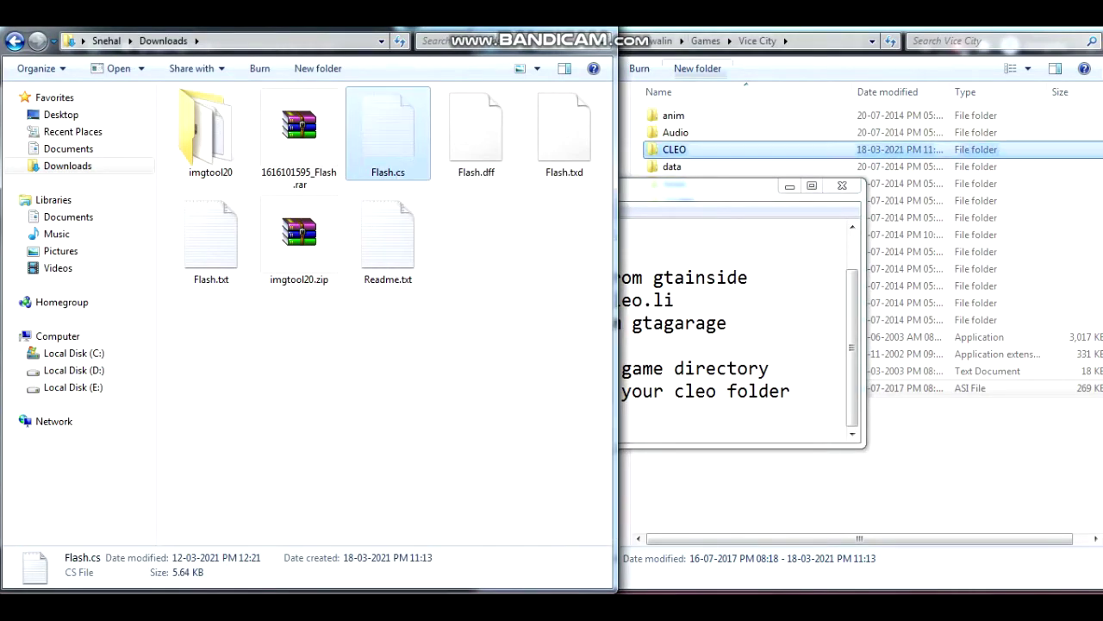
double_click(674, 149)
right_click(673, 152)
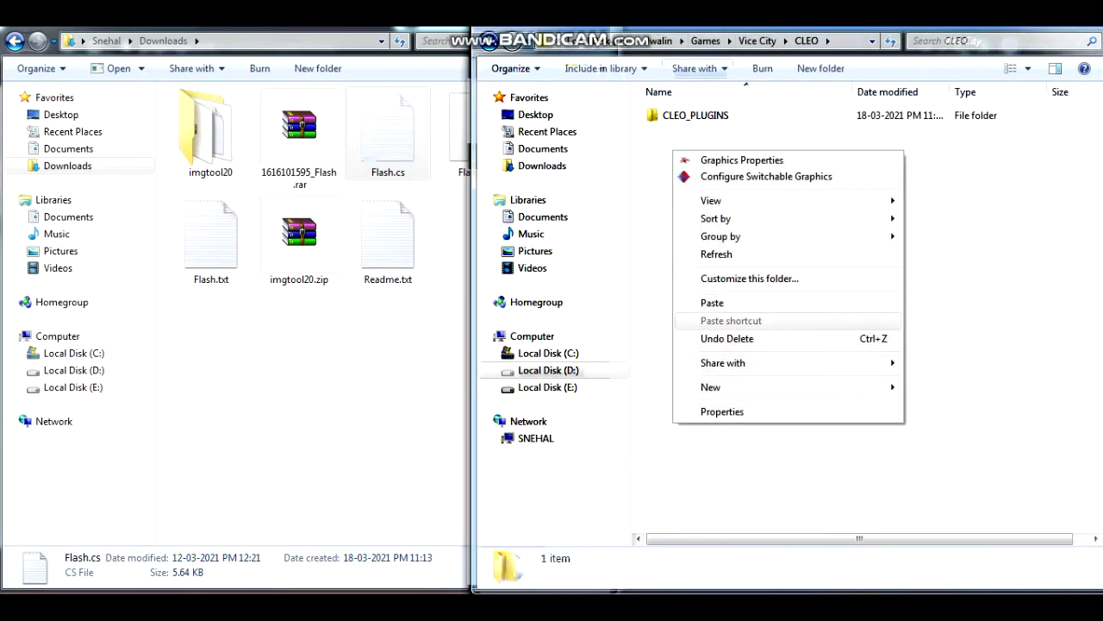
left_click(712, 303)
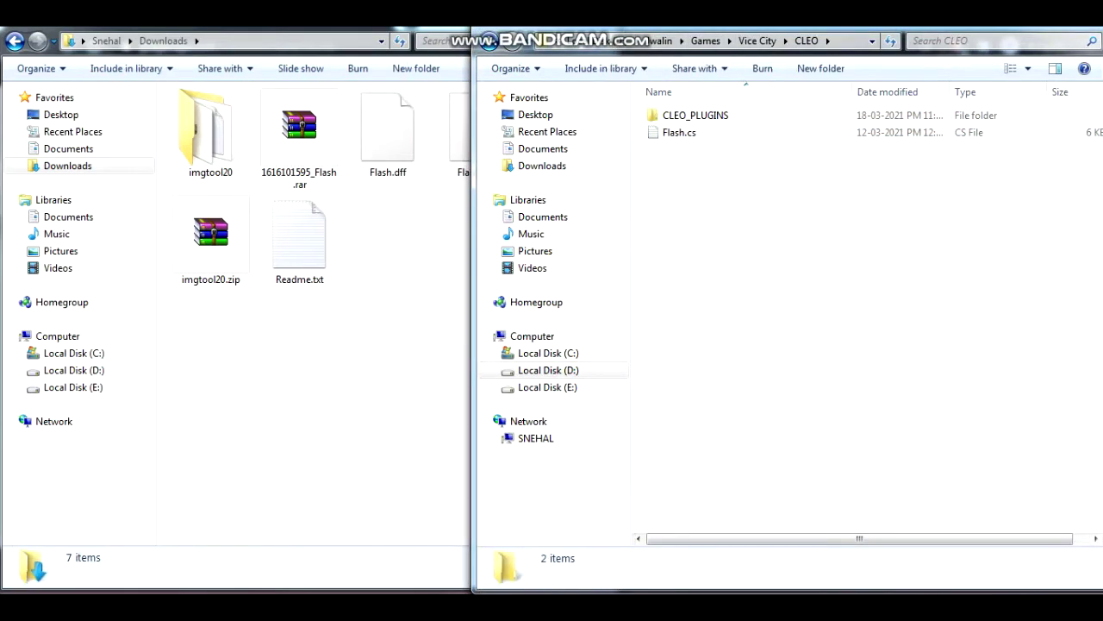
key("BackSpace")
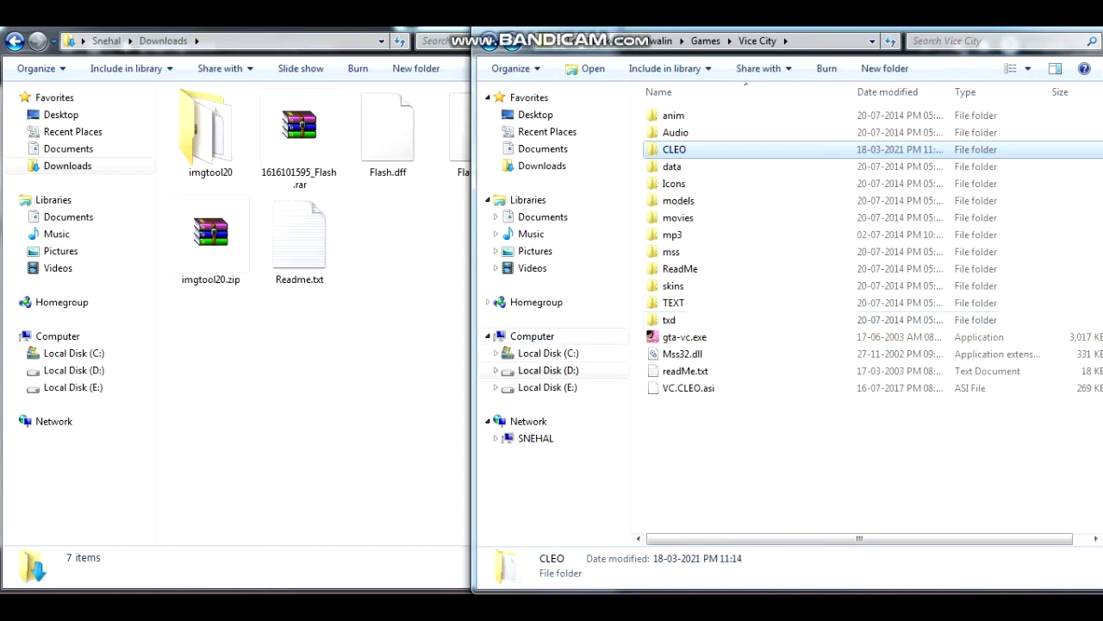
left_click(402, 342)
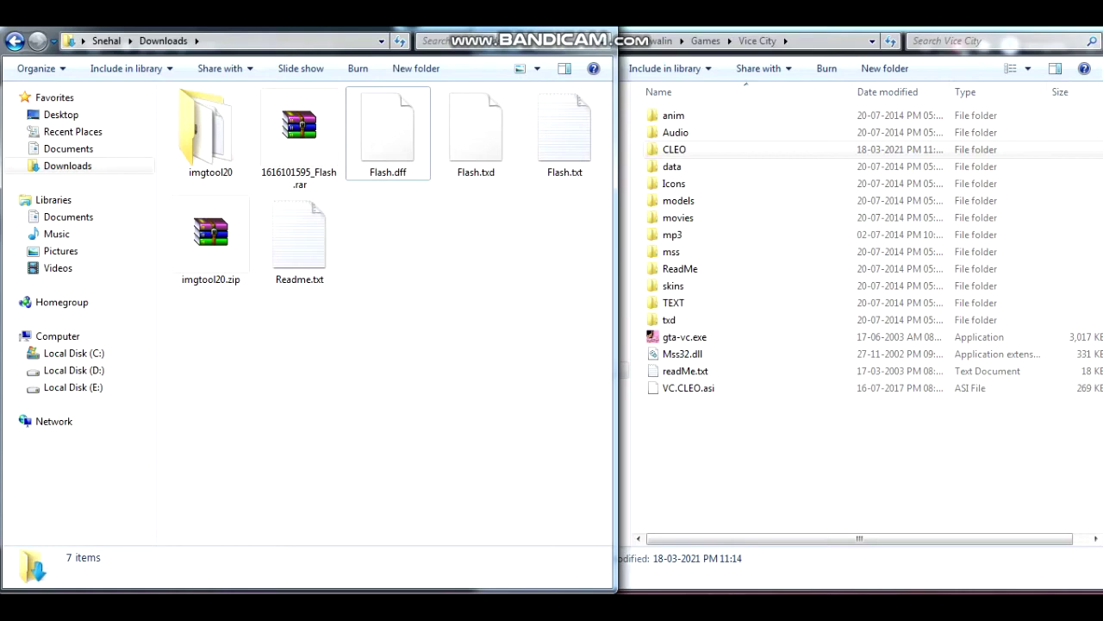
Switch to Notepad and add the line "6) use img tool to add the flash model" to the instructions.
key("alt+Tab")
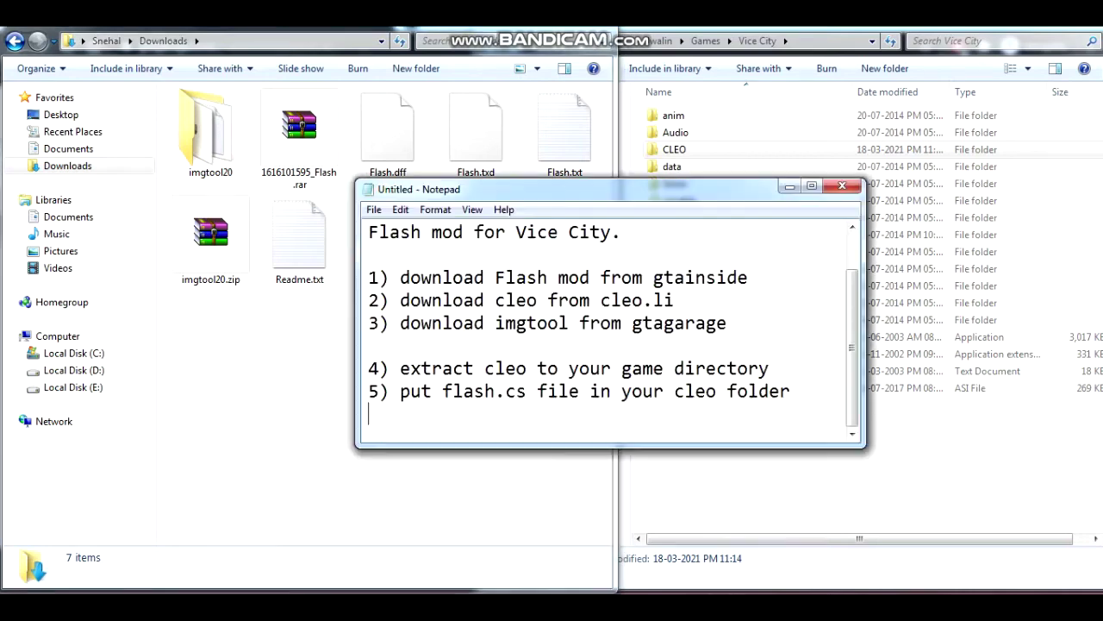
type("6) use img tool to add the flash model")
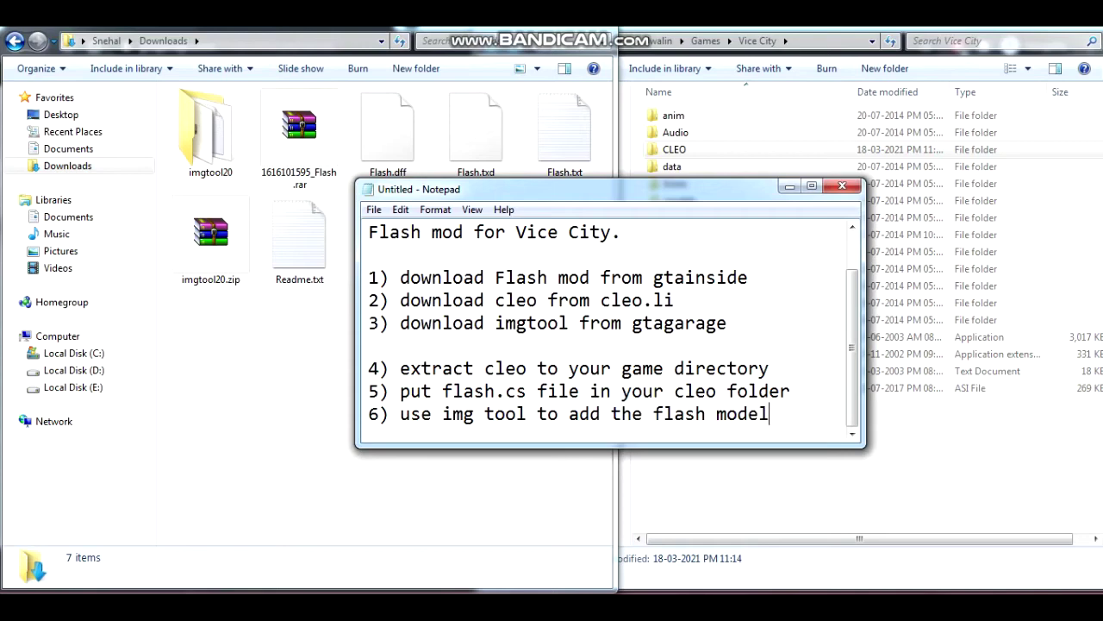
key("Return")
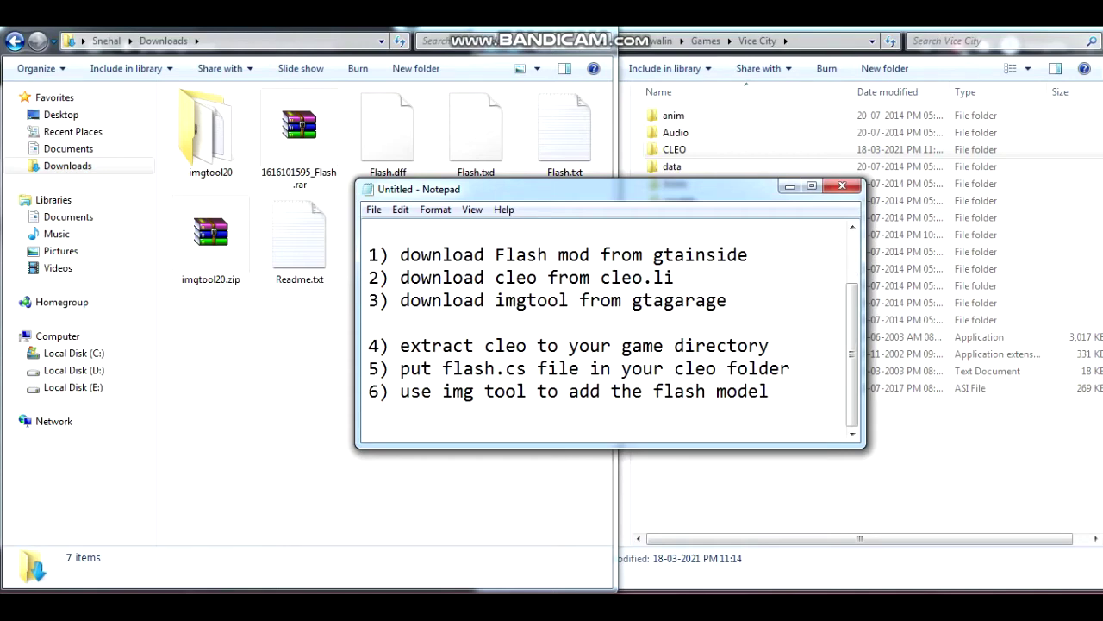
Launch IMGTool.exe from the imgtool20 folder in Downloads, allowing the unverified program to run.
left_click(211, 134)
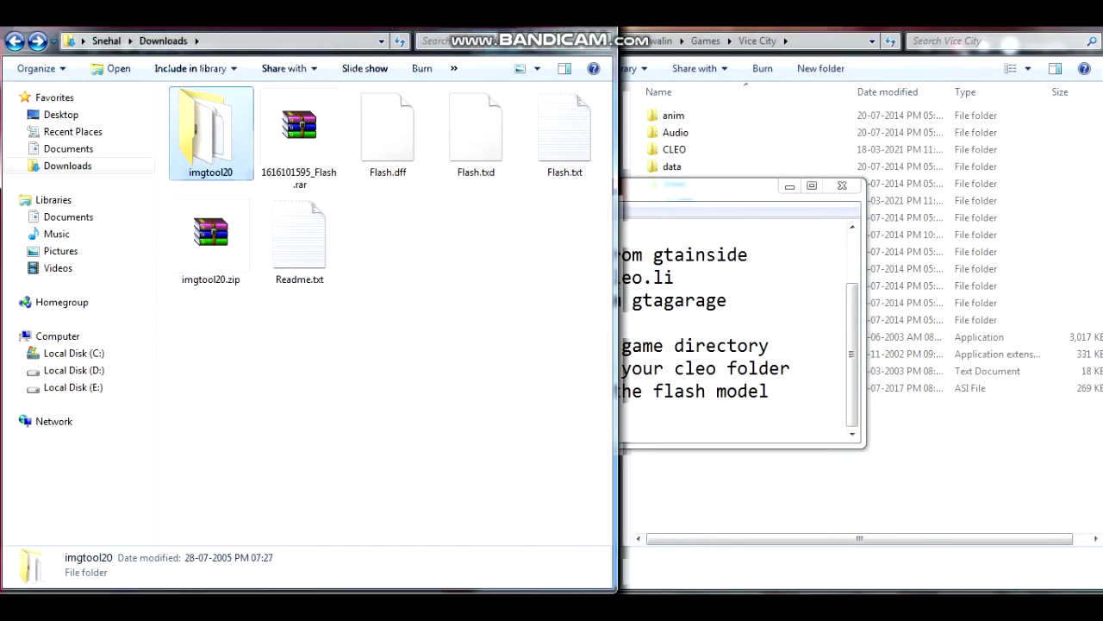
double_click(211, 134)
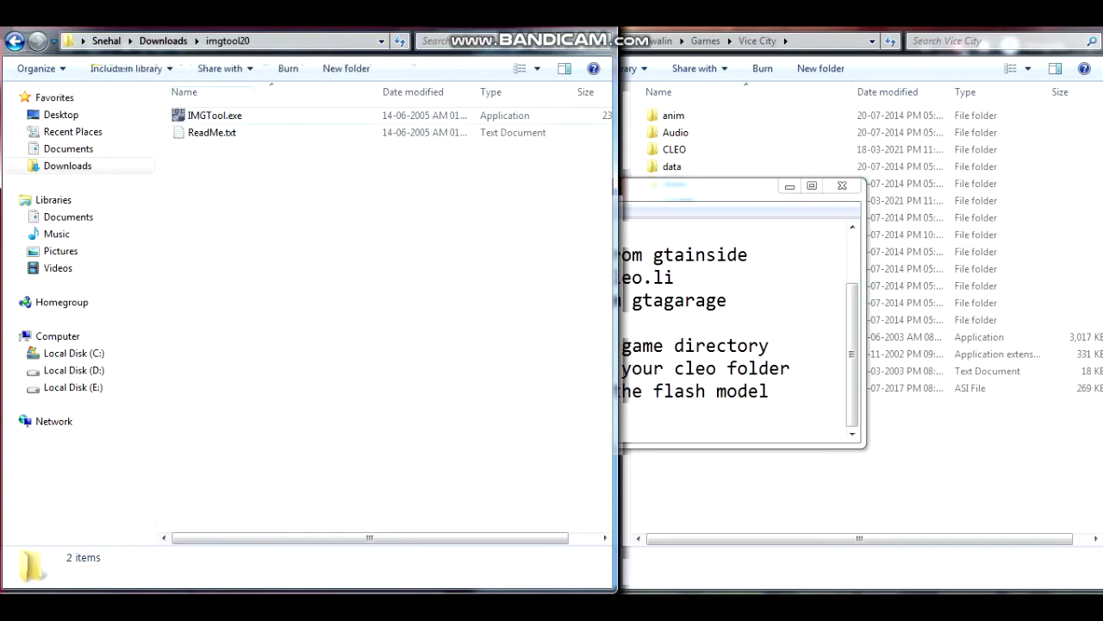
double_click(214, 116)
key("Return")
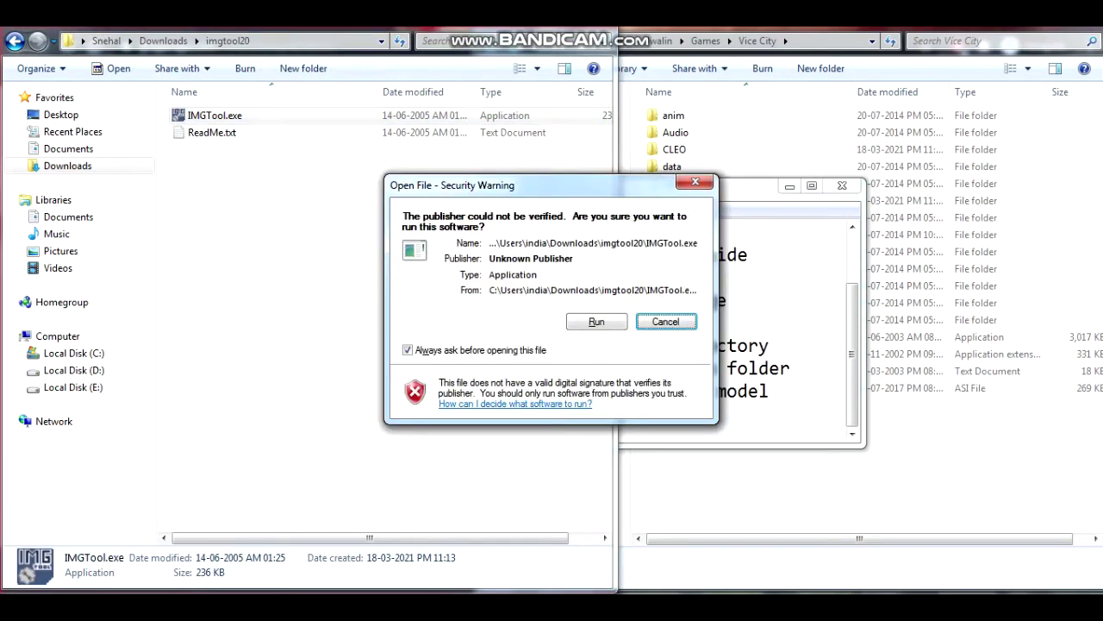
left_click(597, 322)
key("Return")
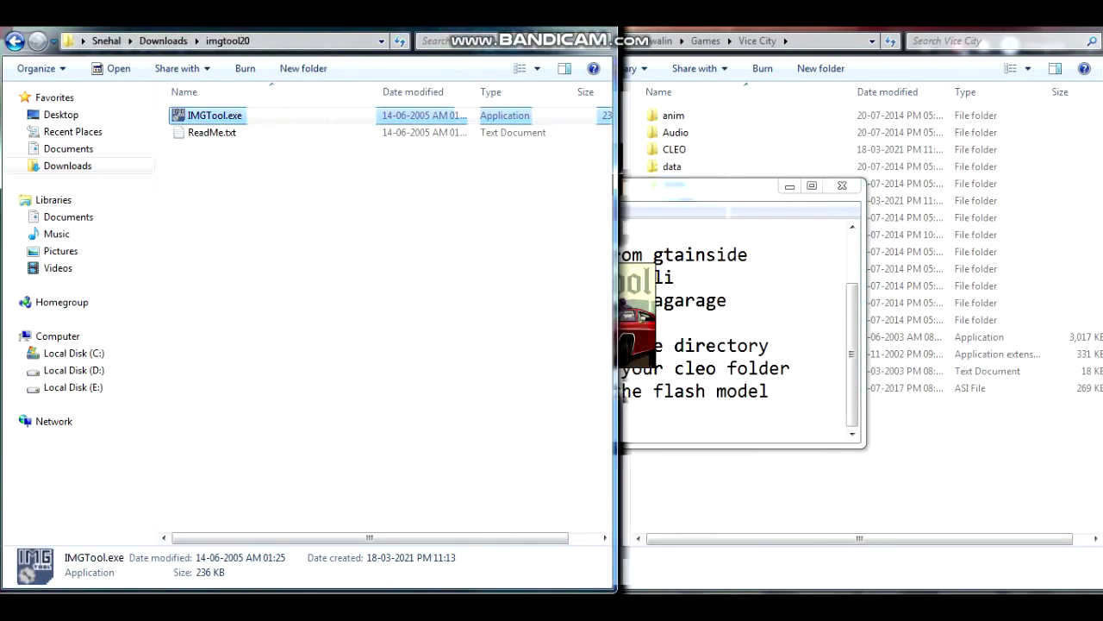
Open the gta3.img archive from the Vice City models folder in IMG Tool.
left_click(429, 245)
left_click(457, 262)
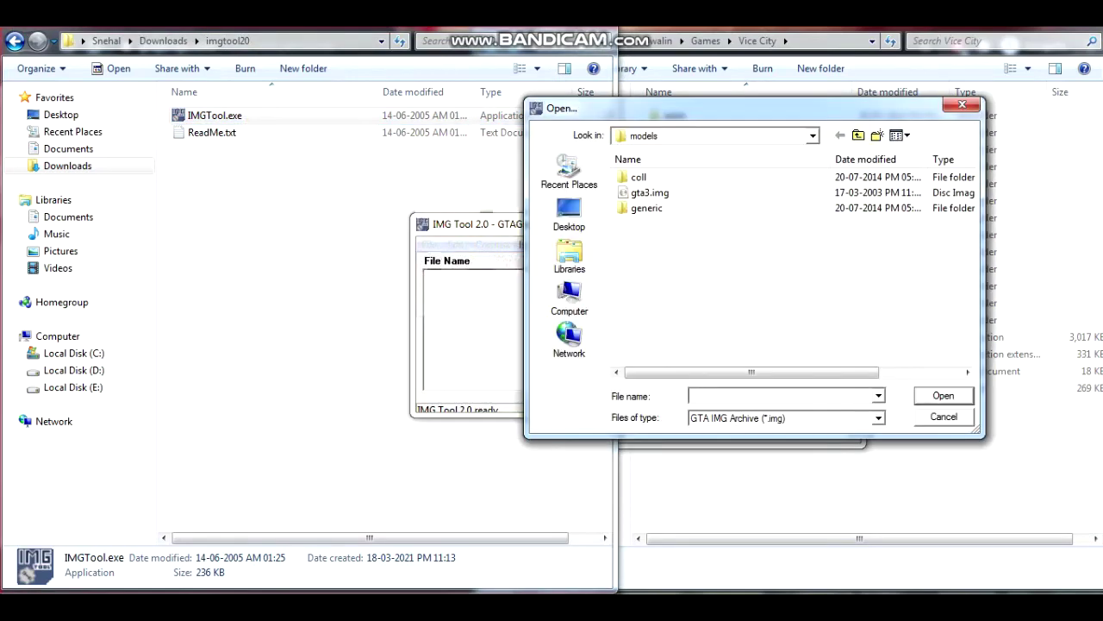
key("BackSpace")
key("Home")
key("Down")
key("Down")
key("Down")
key("Down")
key("Down")
key("Return")
key("Home")
key("Down")
key("Return")
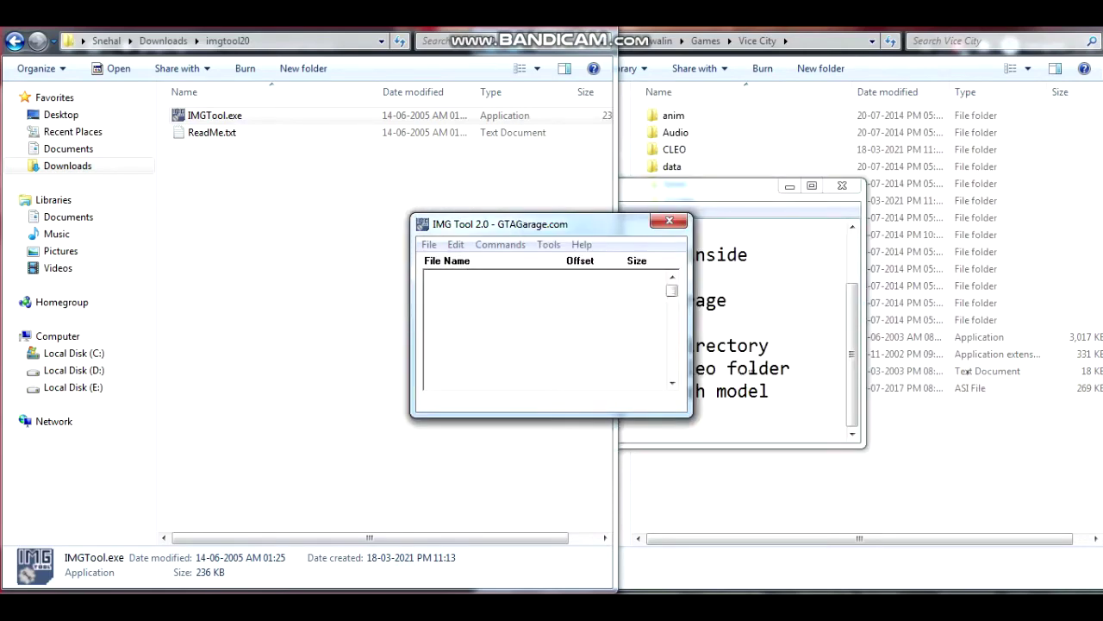
Copy Flash.dff and Flash.txd from Downloads into the models folder, and add both files to the gta3.img archive.
left_click(362, 194)
left_click(14, 41)
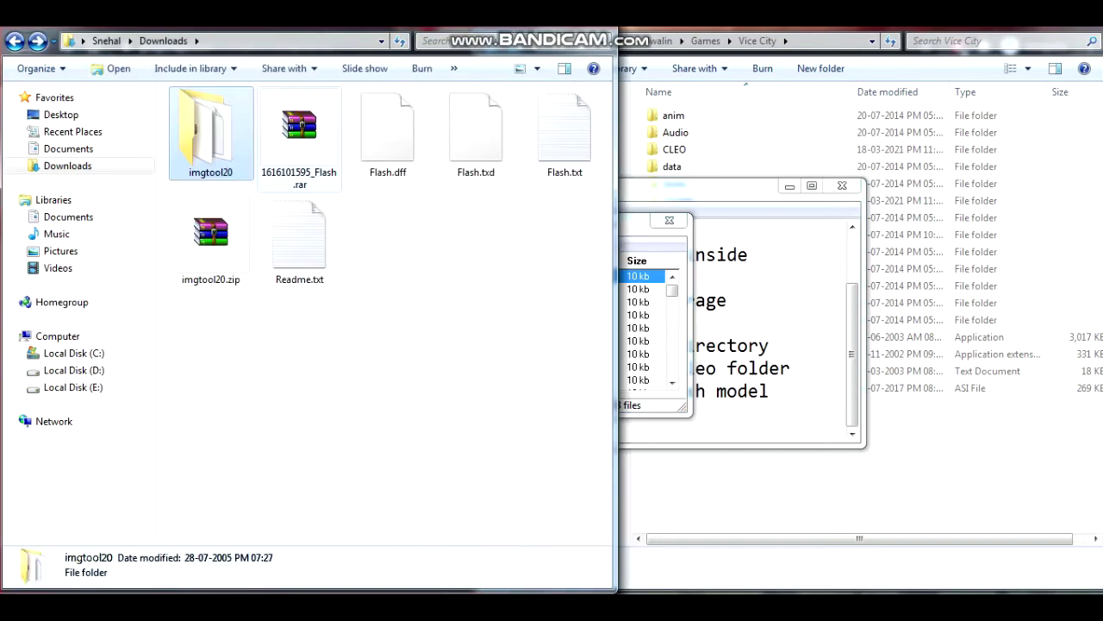
left_click_drag(390, 199, 461, 166)
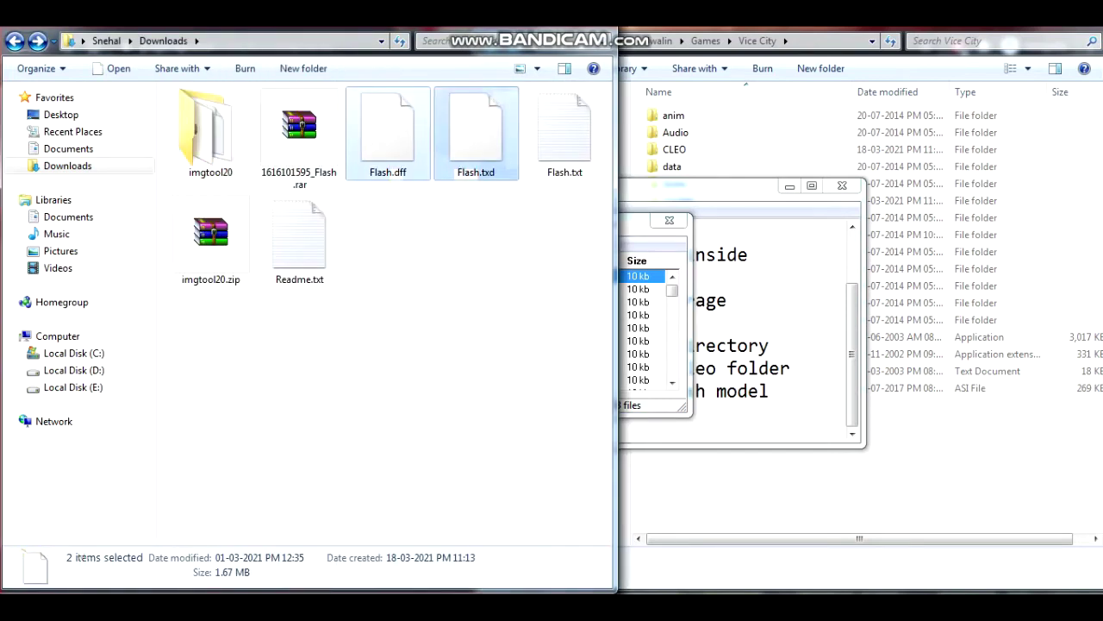
left_click(638, 226)
left_click(499, 245)
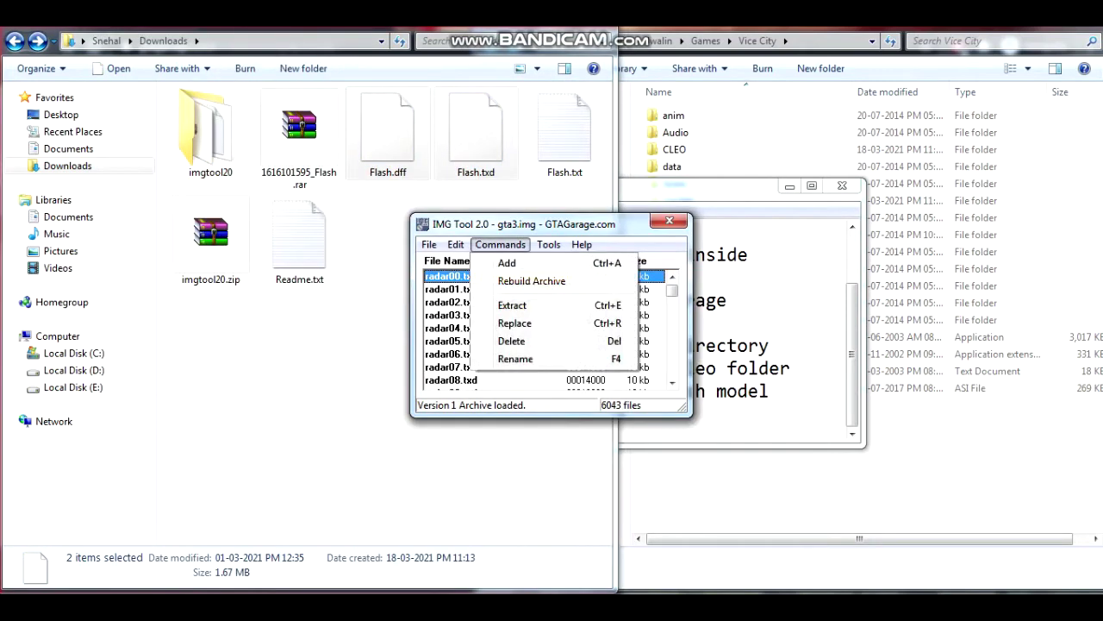
left_click(508, 263)
left_click_drag(388, 129, 676, 363)
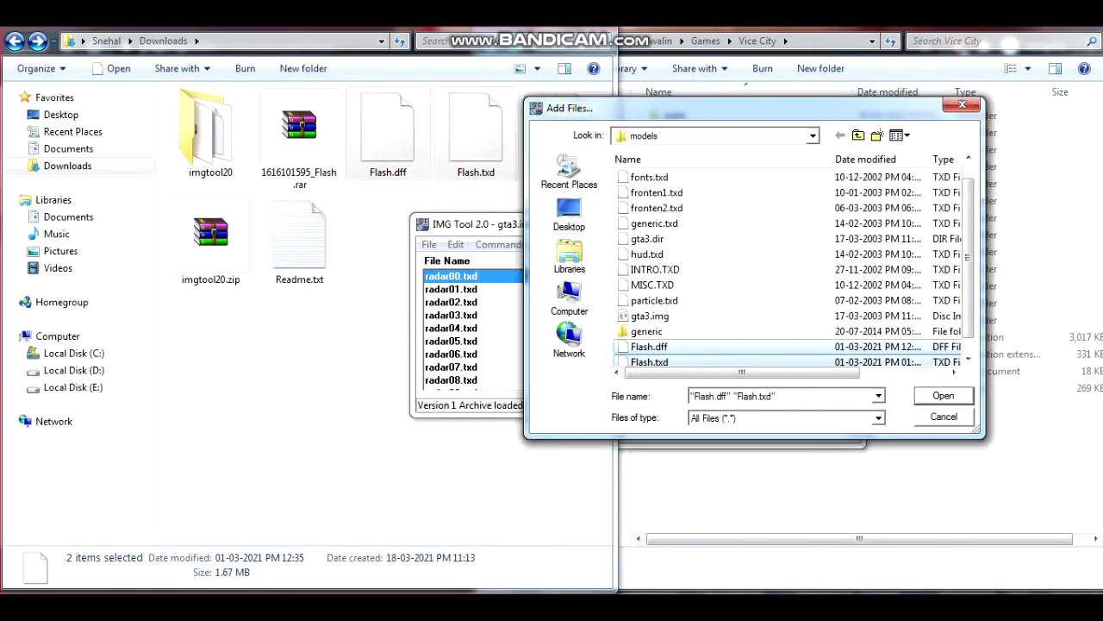
left_click(944, 396)
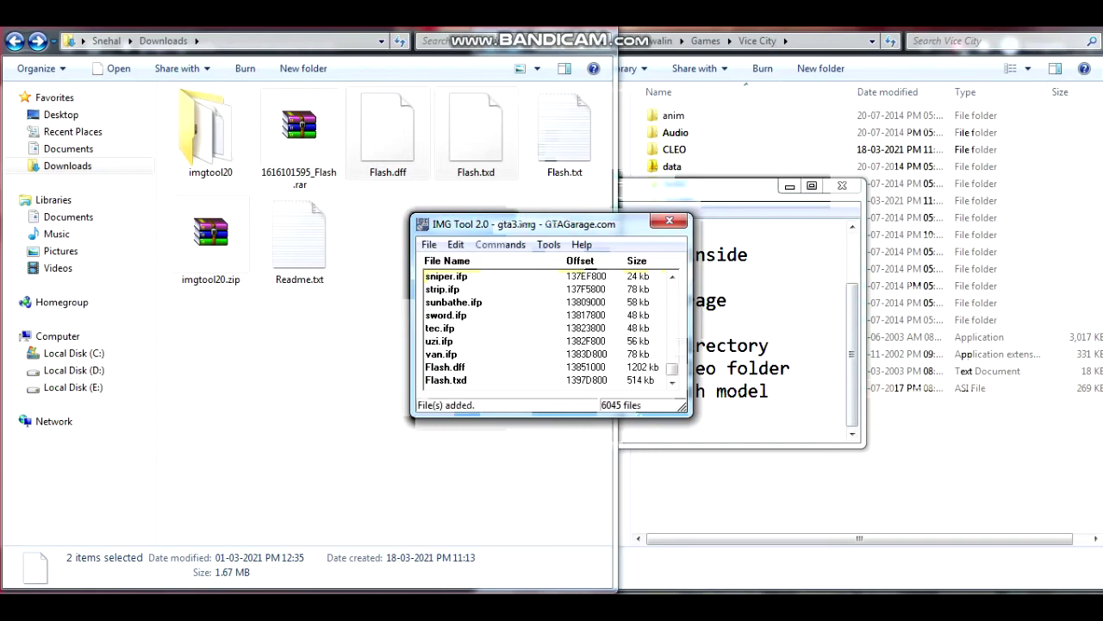
left_click(446, 367)
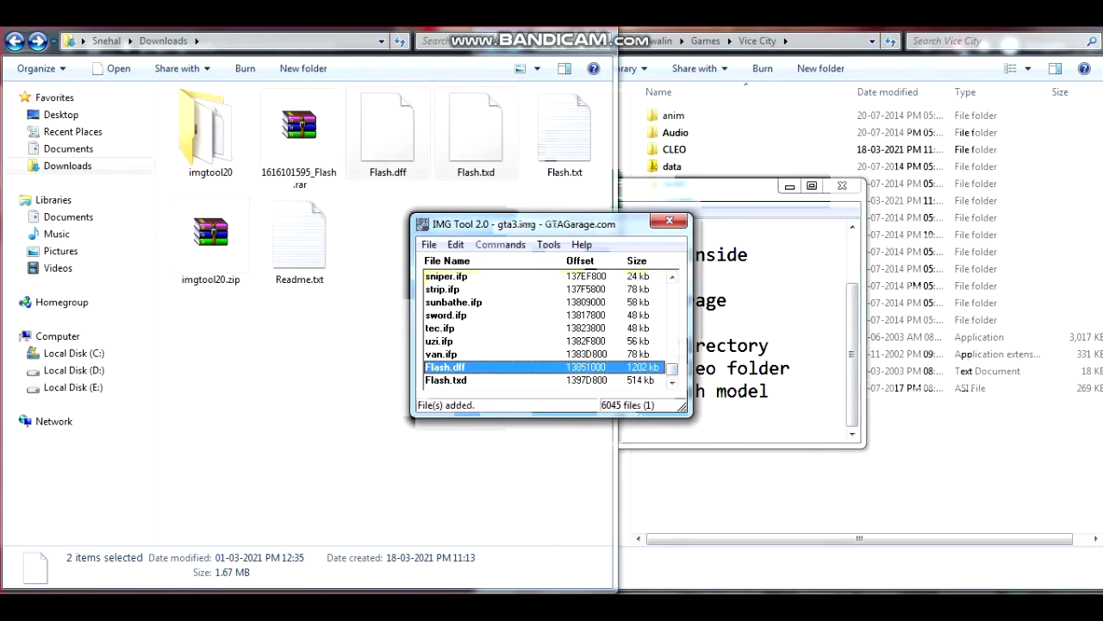
Rebuild the gta3.img archive with the added Flash files, accept the rebuild confirmation, and close IMG Tool.
left_click(445, 380)
left_click(500, 244)
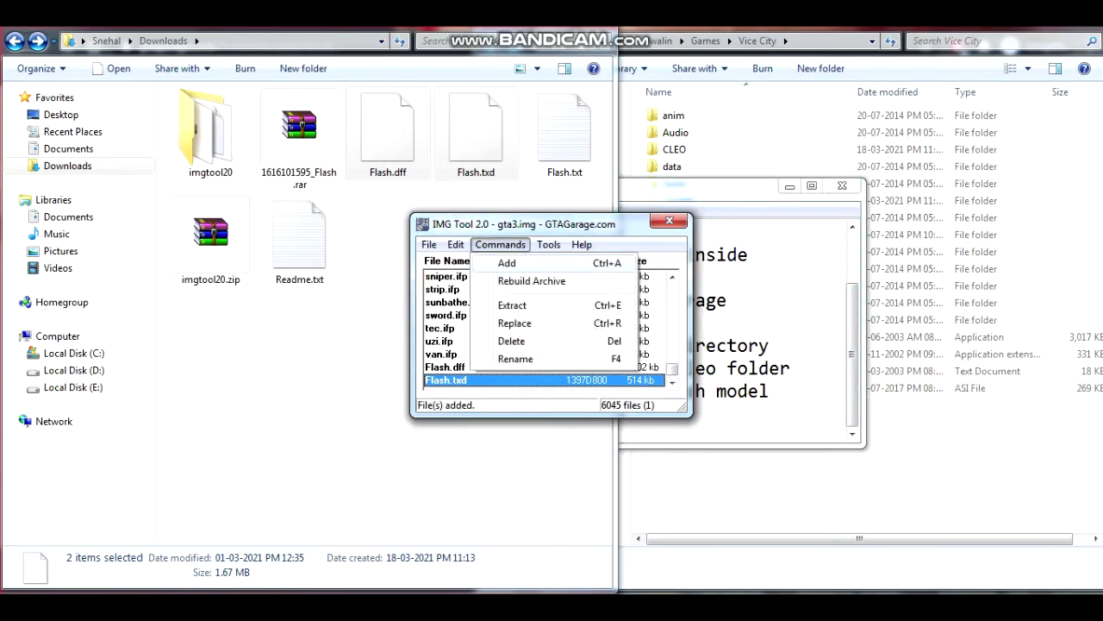
left_click(565, 280)
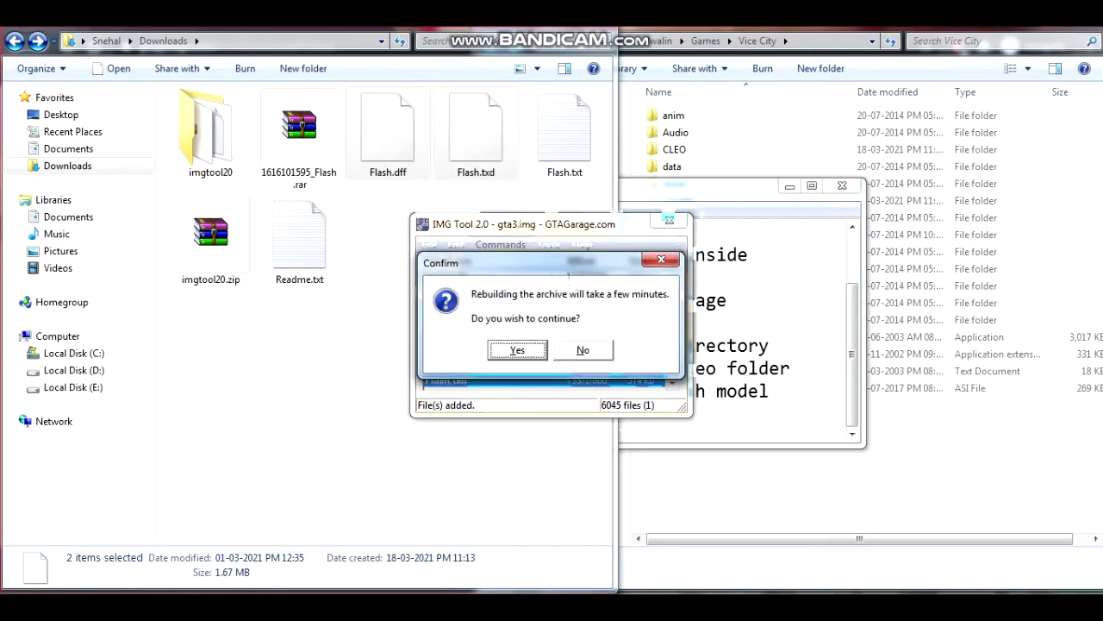
left_click(517, 350)
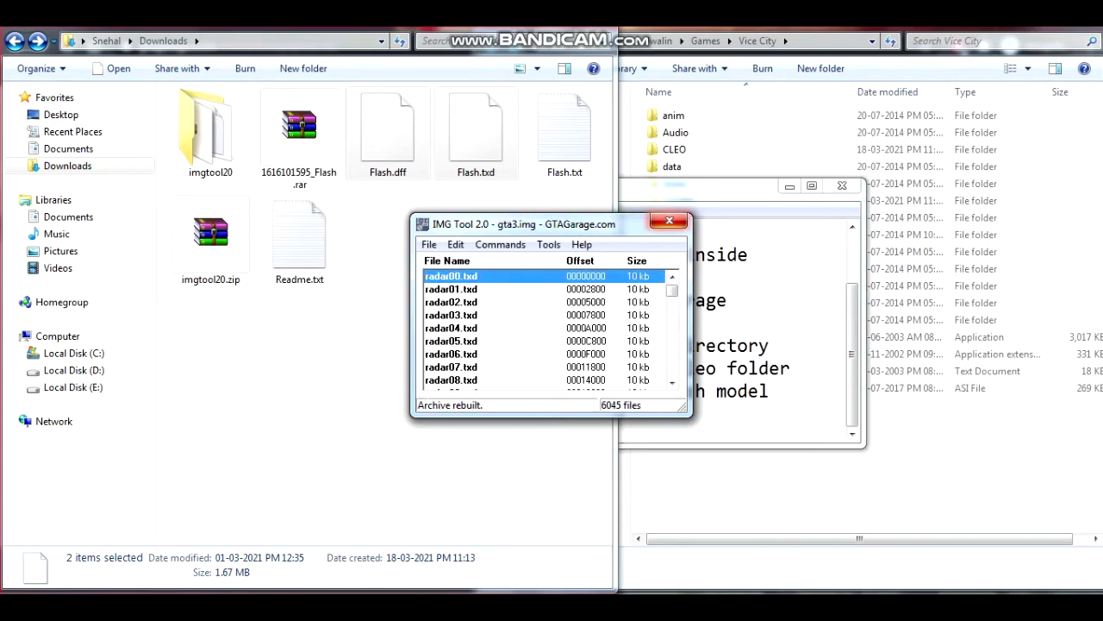
left_click(669, 221)
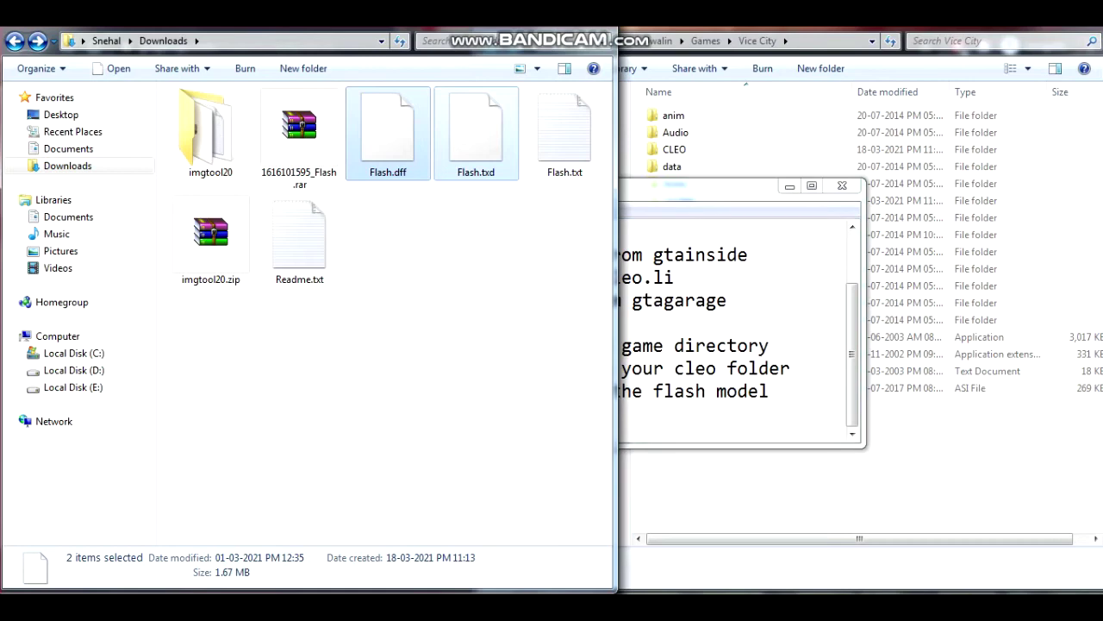
Switch to Notepad and, after a blank line, add "7) load the game and type "FLASH"" and "8) enjoy the mod :)" to the instructions.
key("alt+Tab")
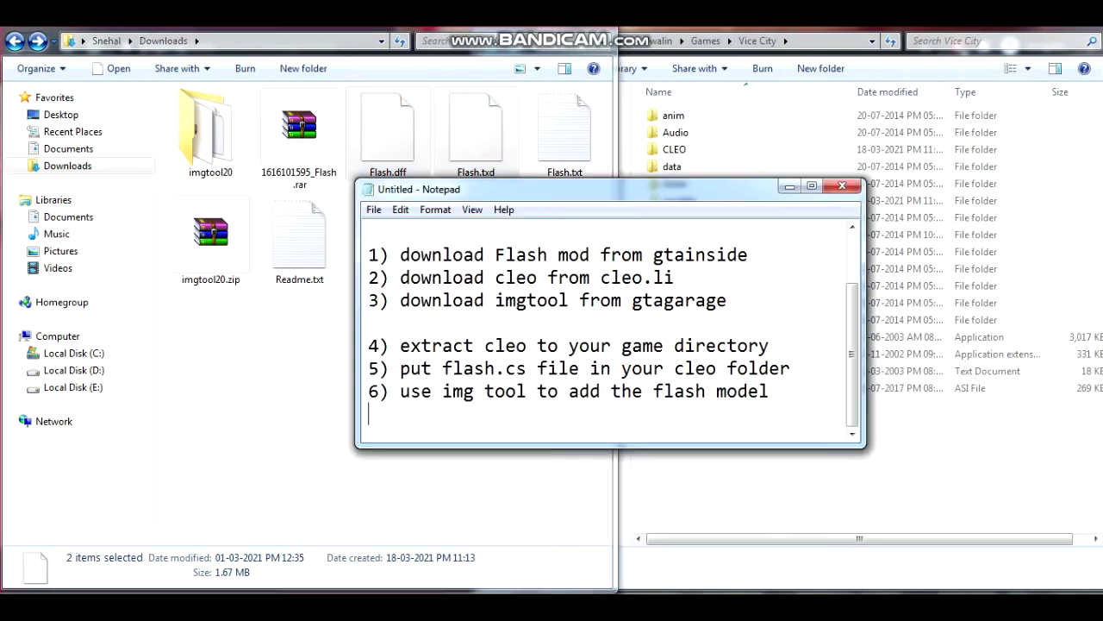
key("Return")
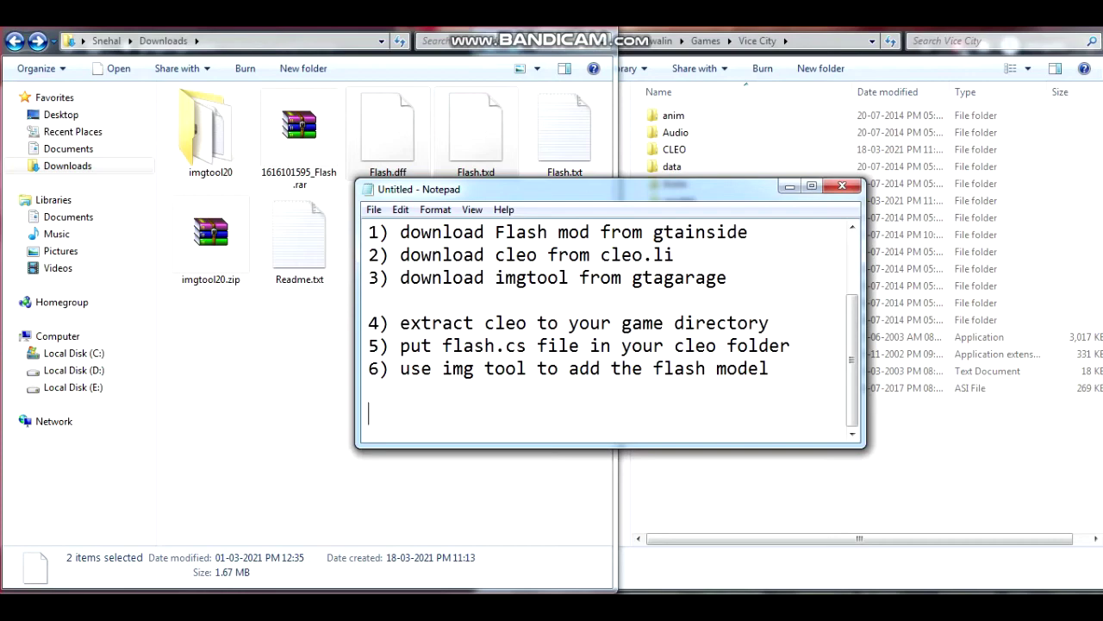
type("7) load the game ")
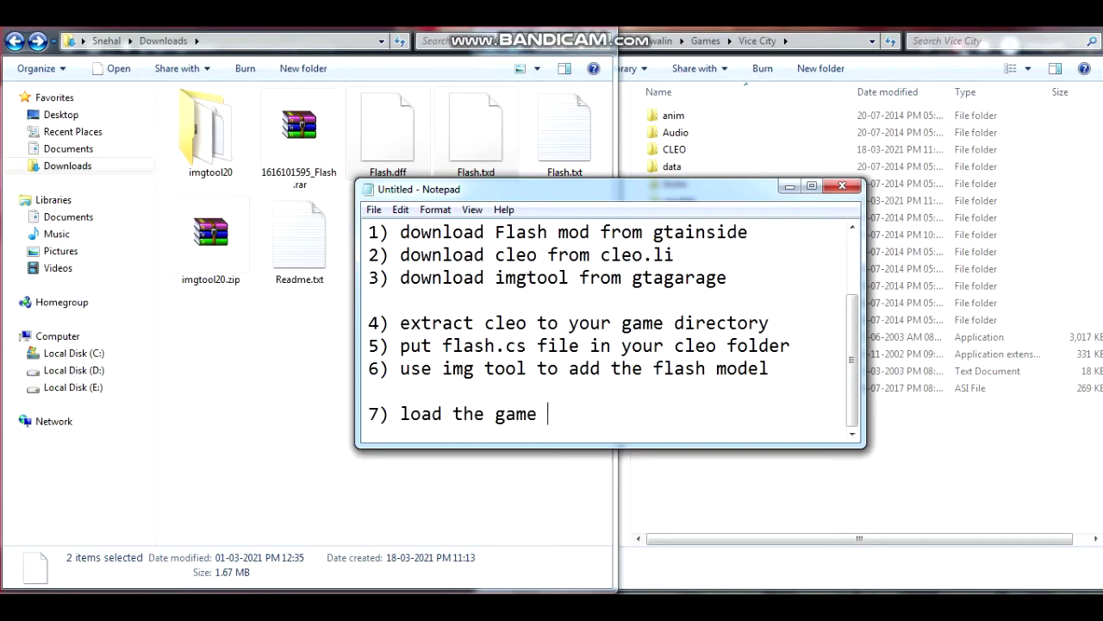
type("and type \"FLASH")
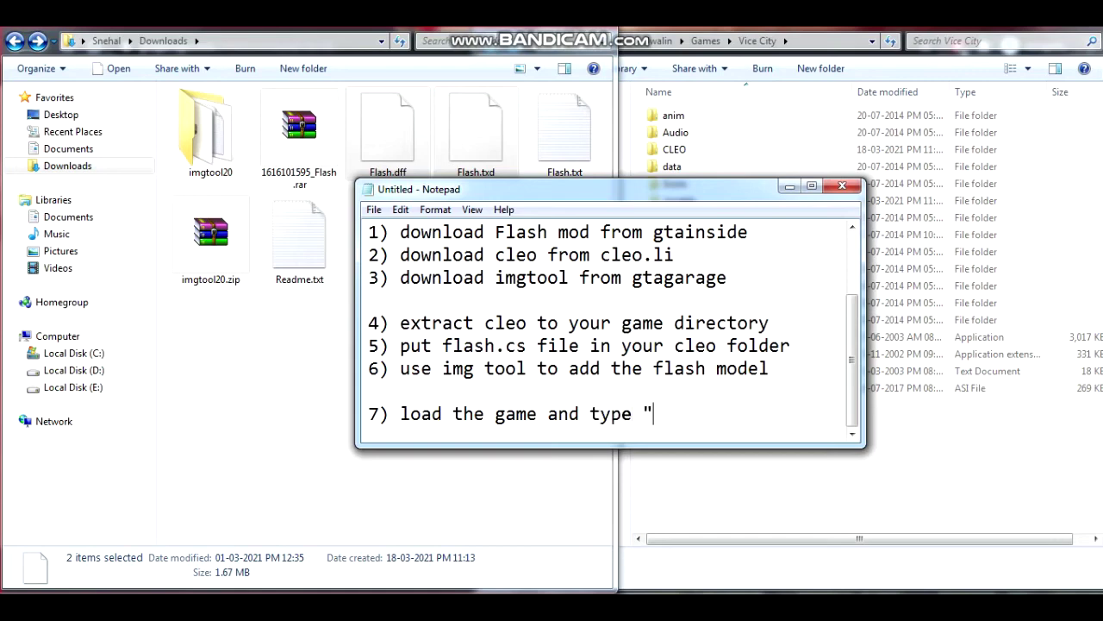
type("\"")
key("Return")
type("8)")
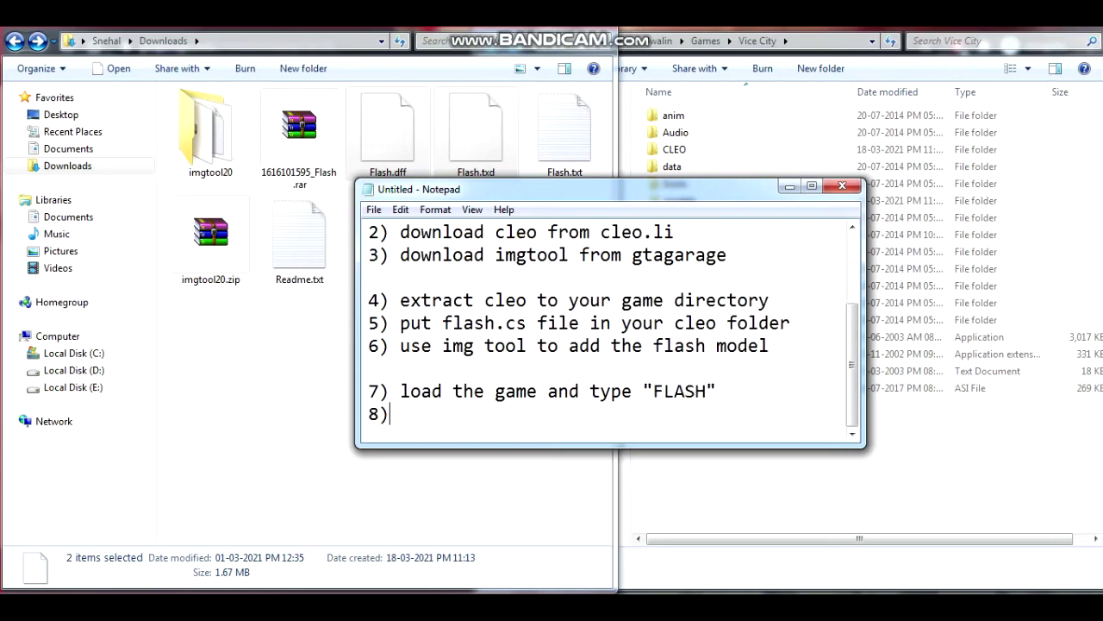
type(" enjoy the mod :)")
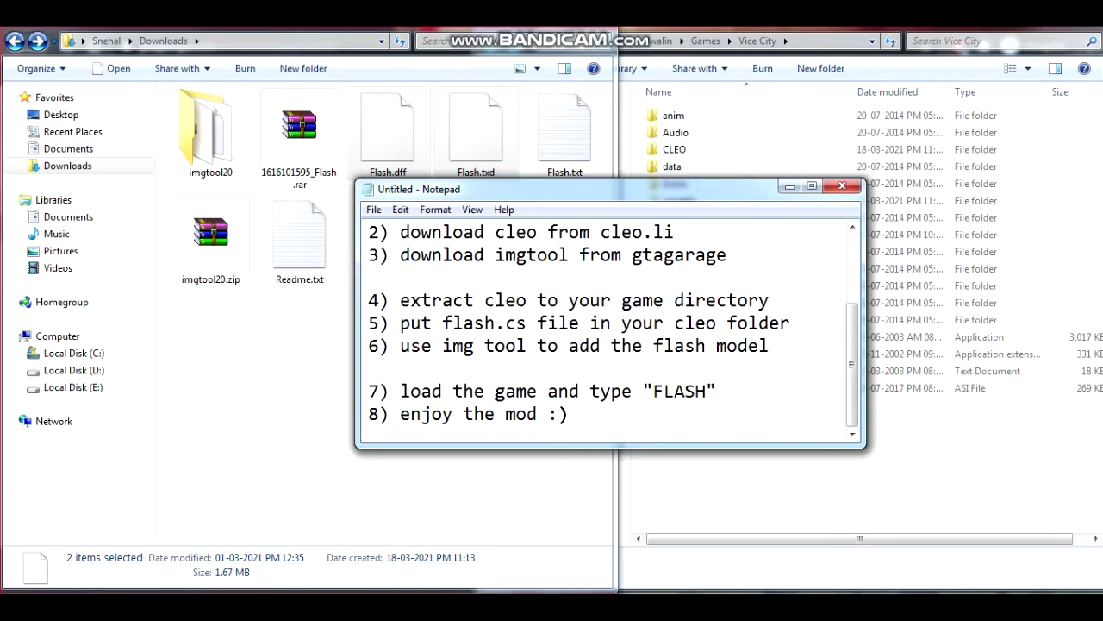
Launch gta-vc.exe from the Vice City folder and load the saved game in the first slot.
key("alt+Tab")
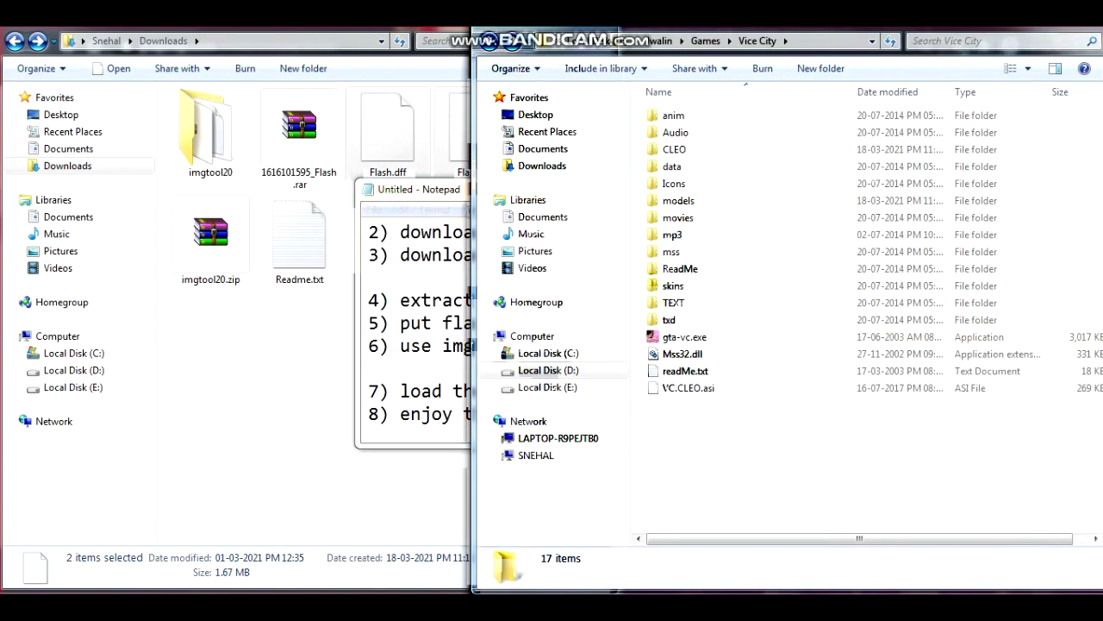
left_click(685, 337)
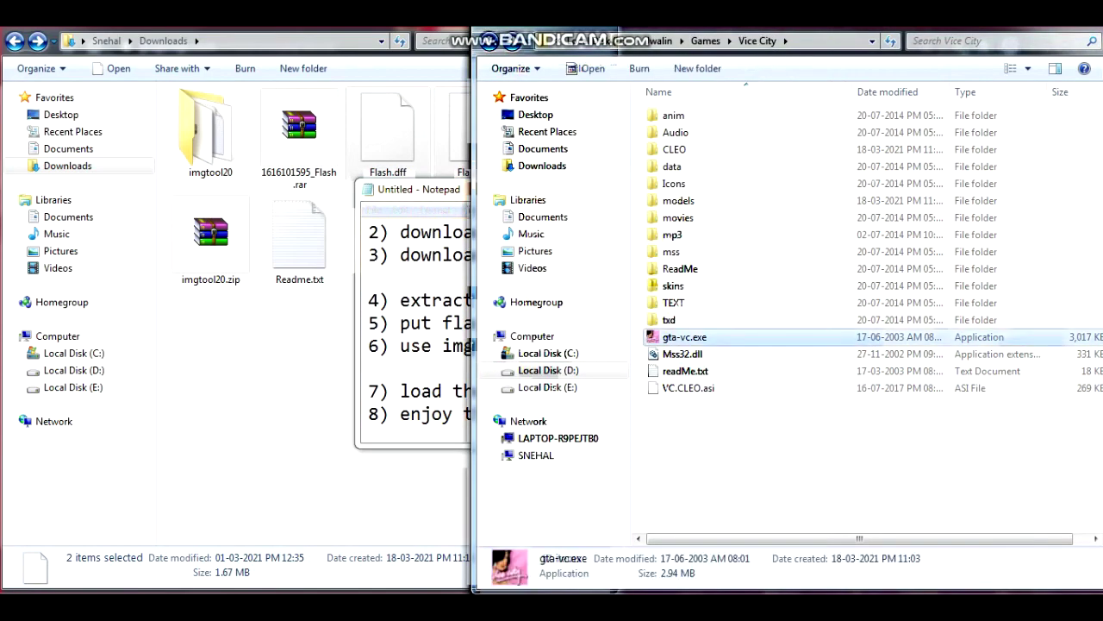
key("Up")
key("Return")
key("Down")
key("Return")
key("Return")
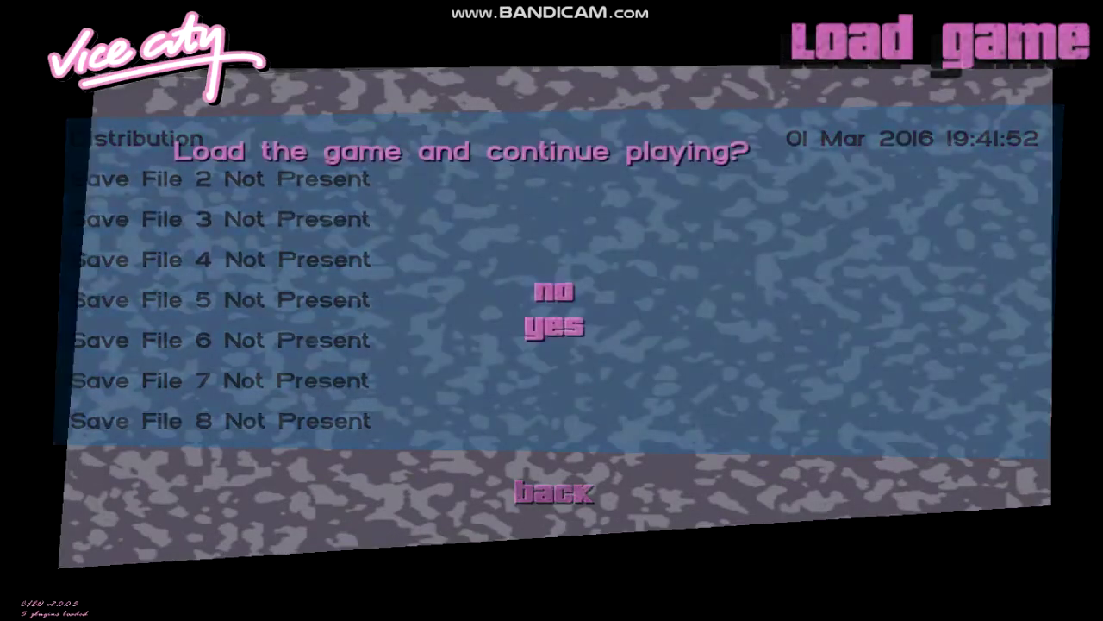
key("Return")
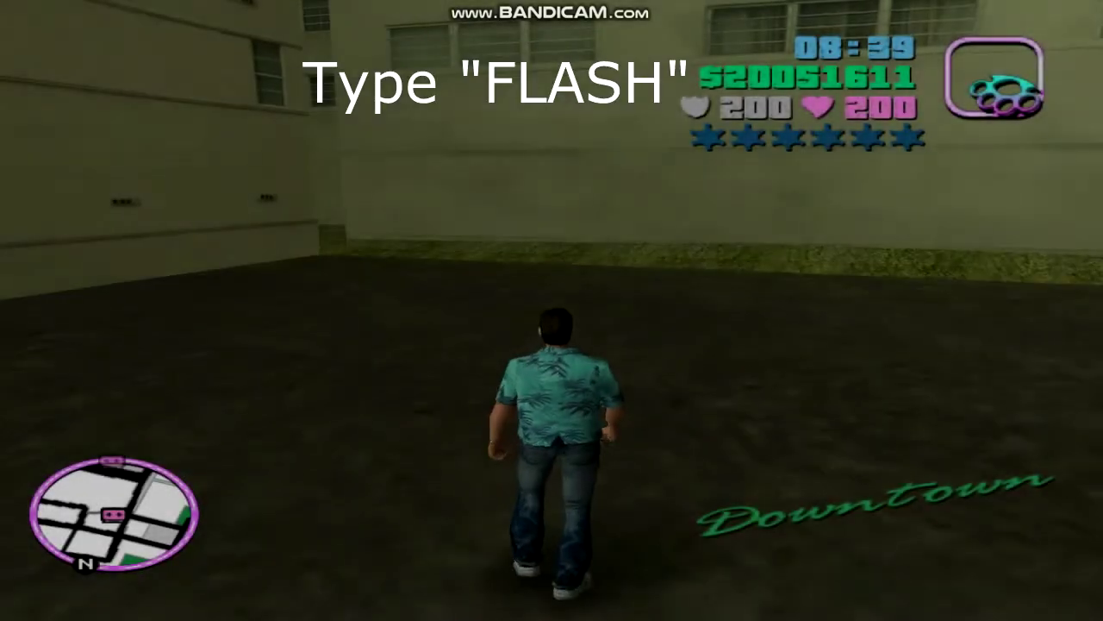
Activate the mod with the cheat "FLASH" and run the Flash character through the Downtown streets to test its speed.
type("FLASH")
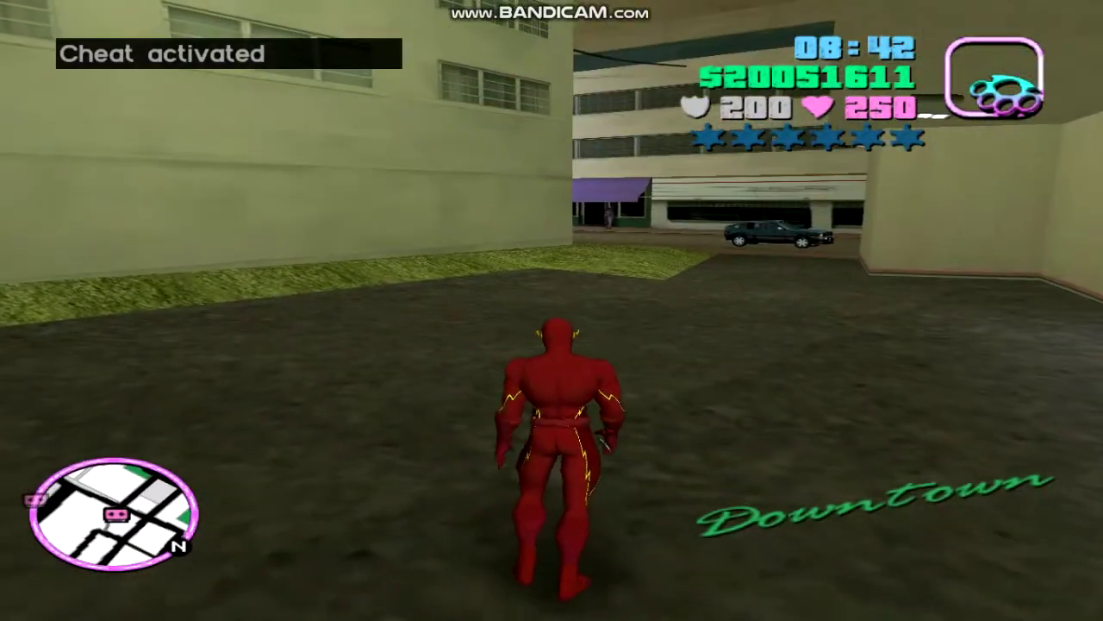
key("w")
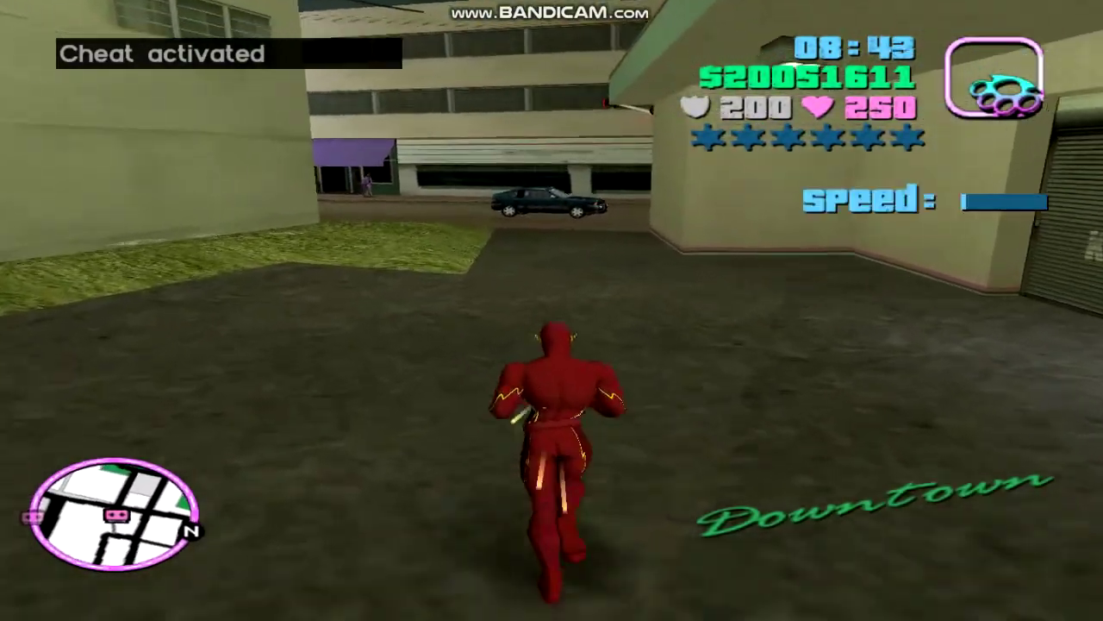
key("w")
key("w")
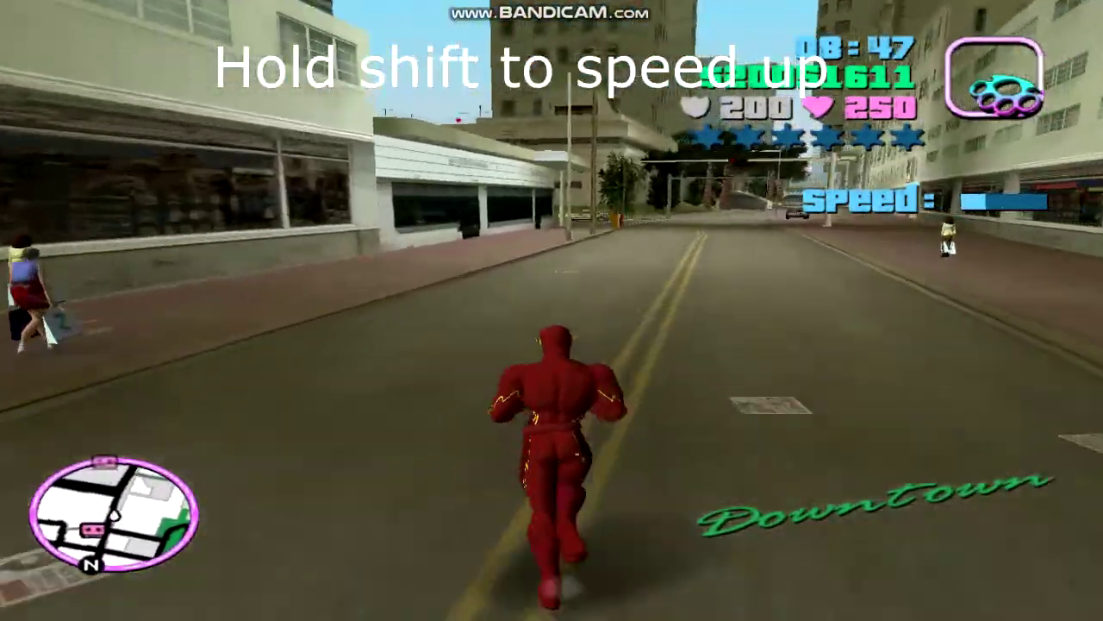
key("w")
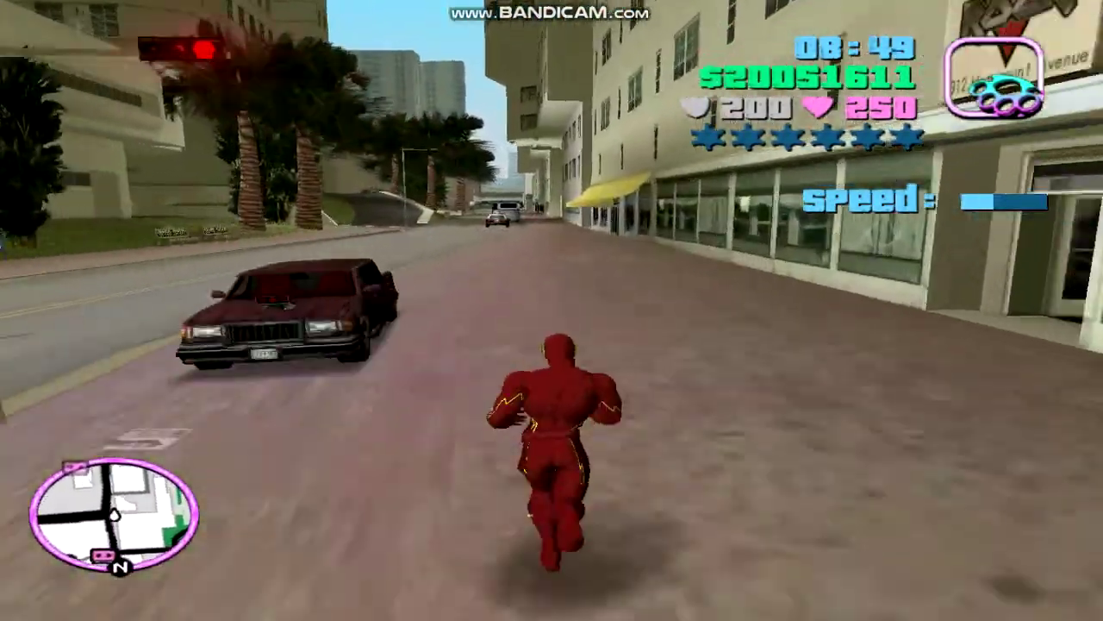
key("w")
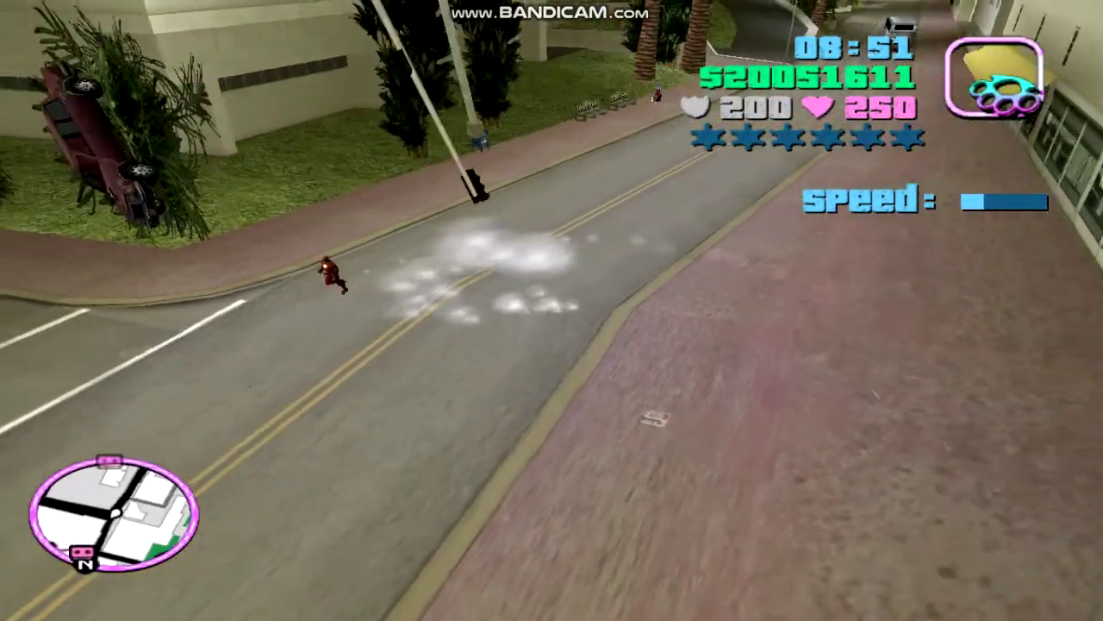